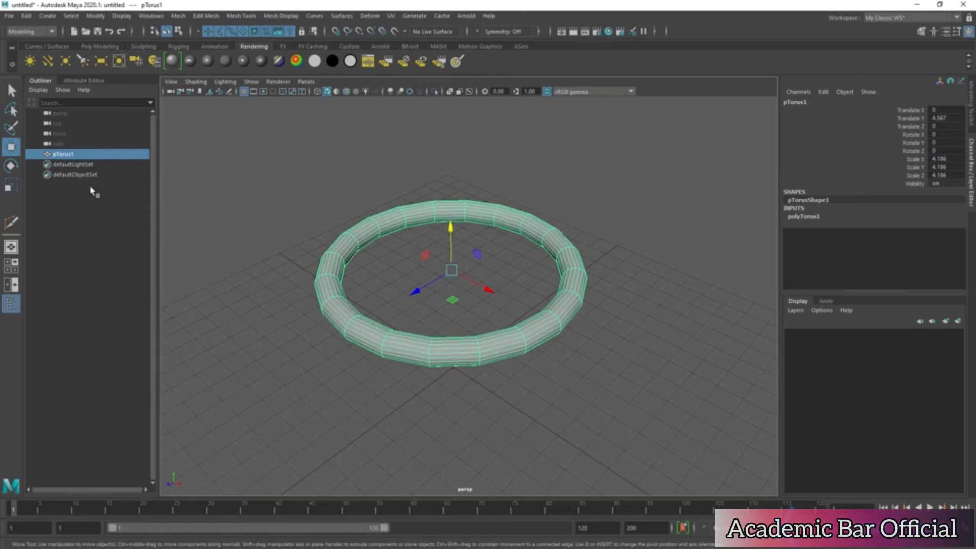
Step: Move the torus's pivot point along the X axis to a position well outside the ring
left_click(11, 166)
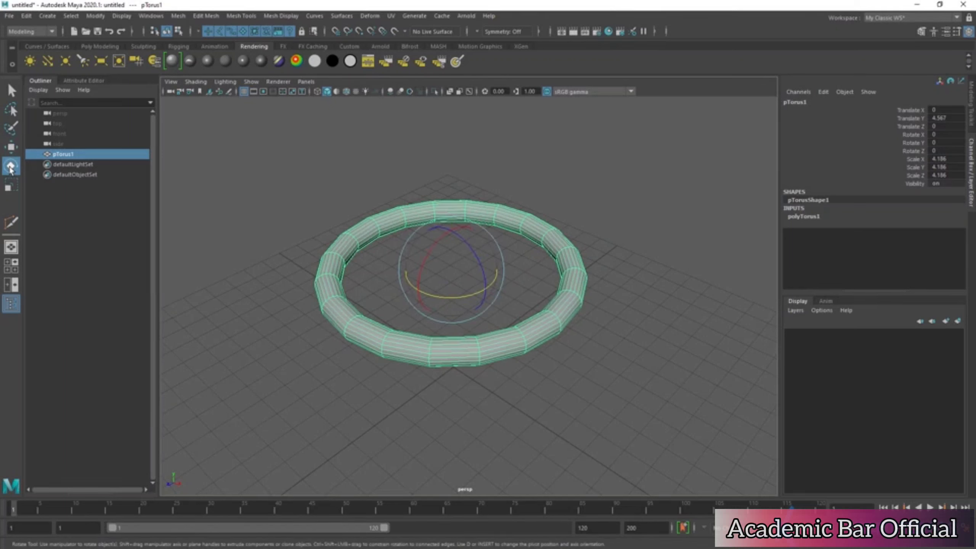
left_click(11, 151)
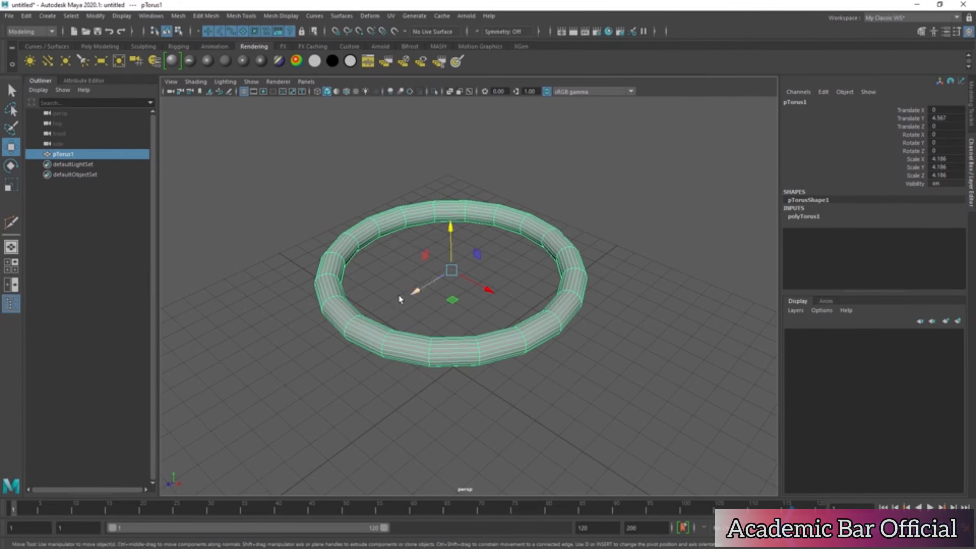
left_click_drag(399, 295, 441, 291, "alt")
scroll(438, 281, "up", 2)
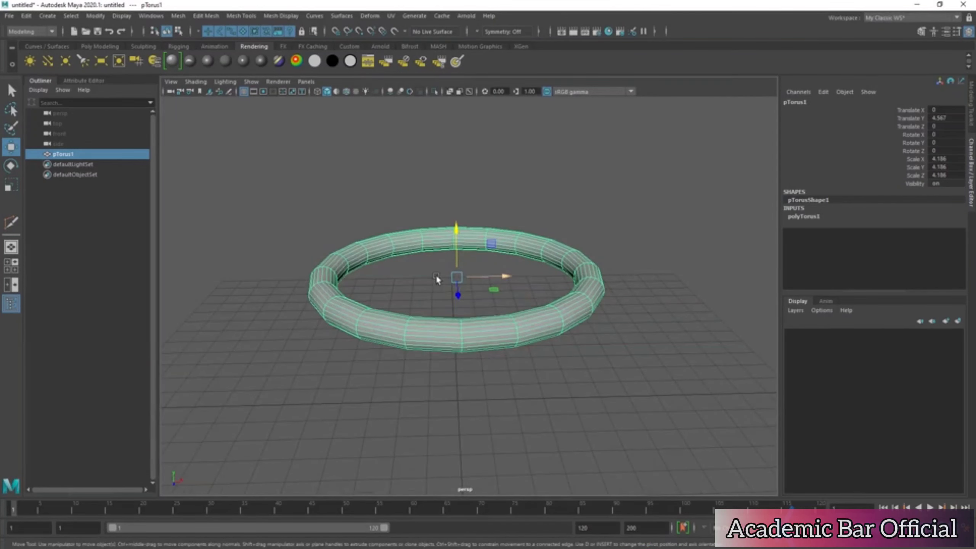
key("d")
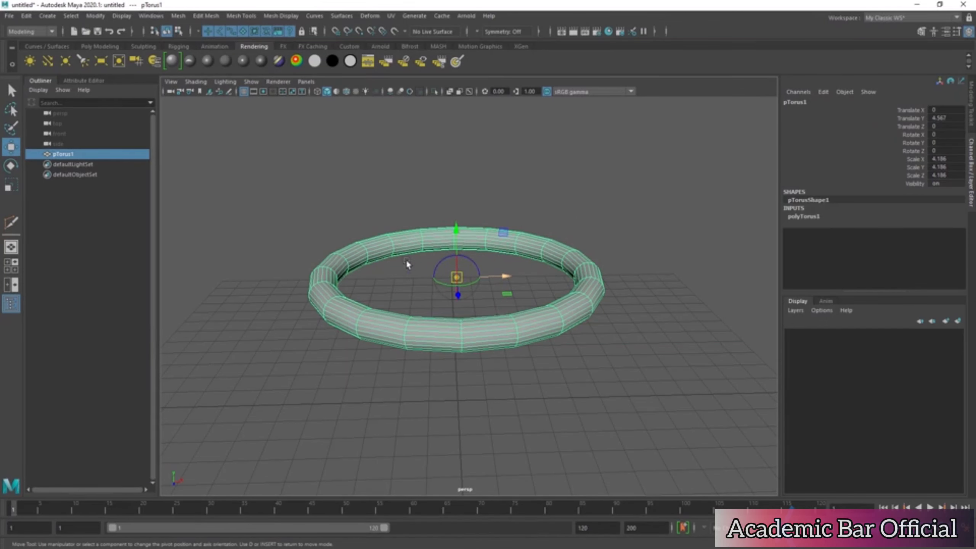
left_click_drag(406, 263, 407, 283, "alt")
left_click_drag(505, 299, 213, 309)
key("f")
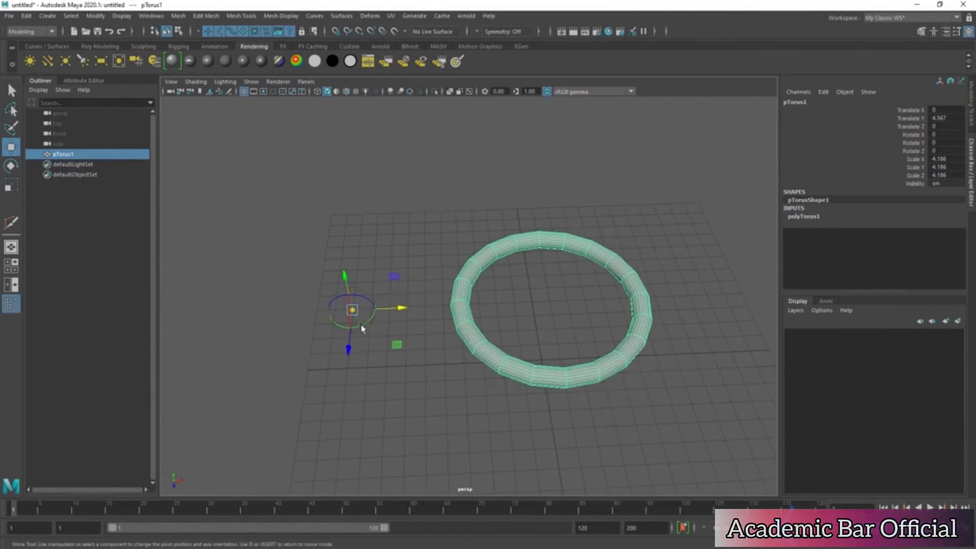
left_click_drag(401, 312, 491, 325)
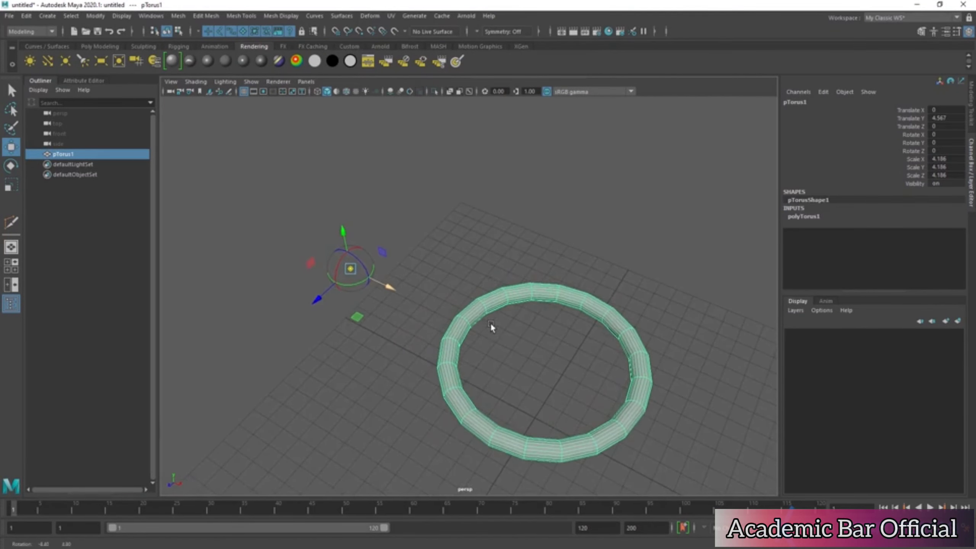
middle_click_drag(491, 325, 496, 311, "alt")
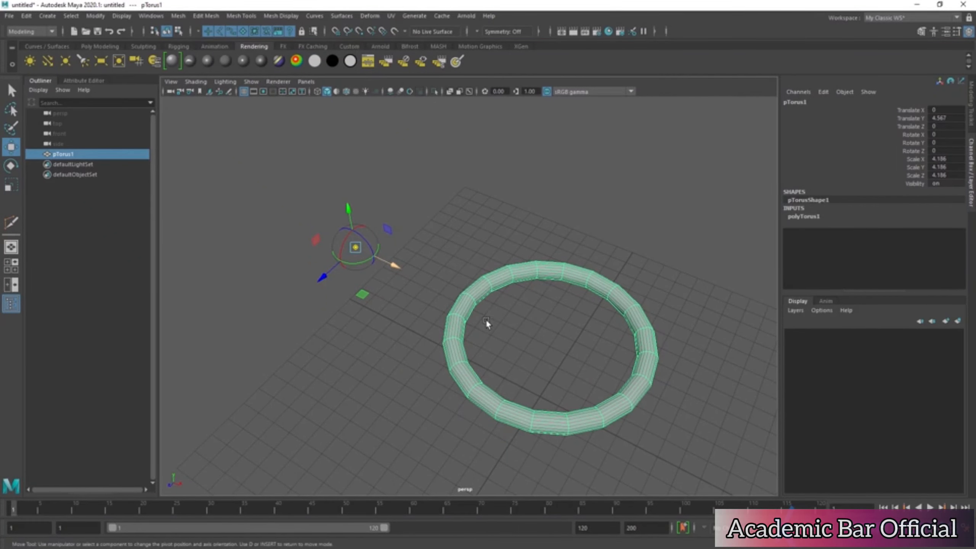
key("d")
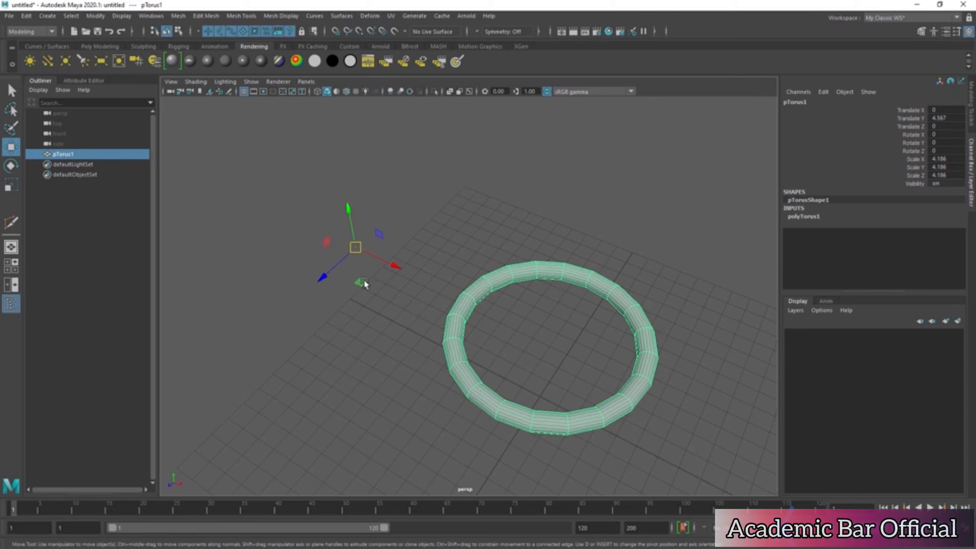
Step: Try to shift the torus's offset pivot within the horizontal XZ plane, and undo the shift
key("d")
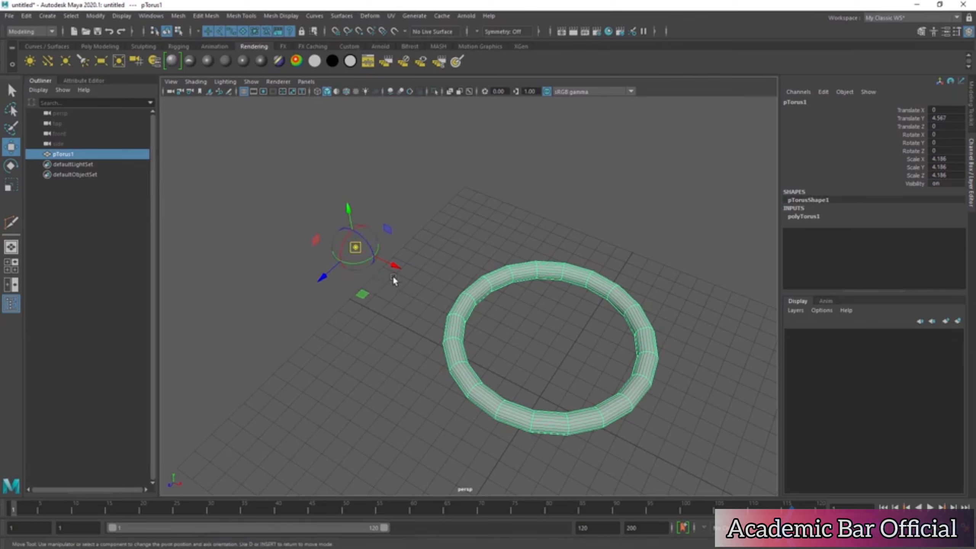
middle_click_drag(361, 295, 337, 323)
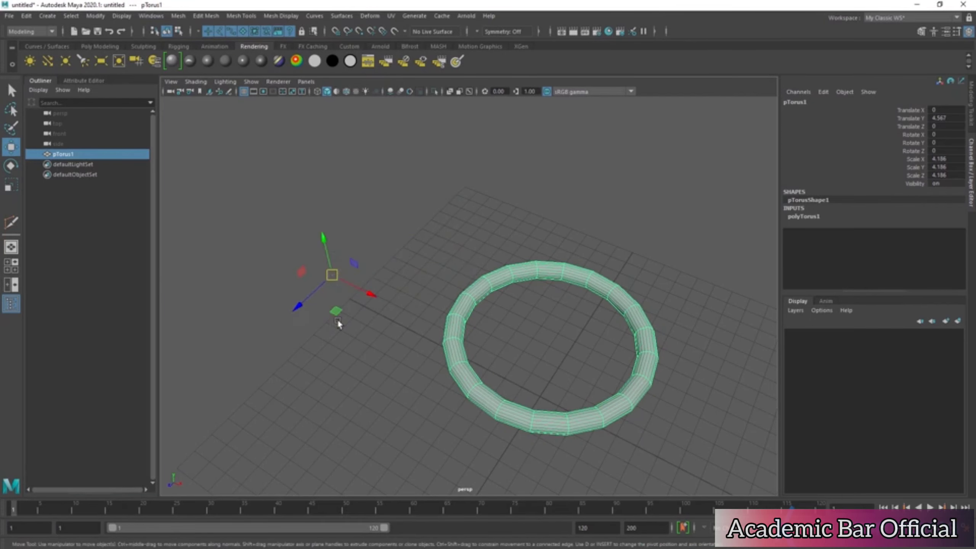
key("ctrl+z")
Step: Create a second polygon torus at the grid origin with the first torus deselected
left_click_drag(365, 315, 355, 290, "alt")
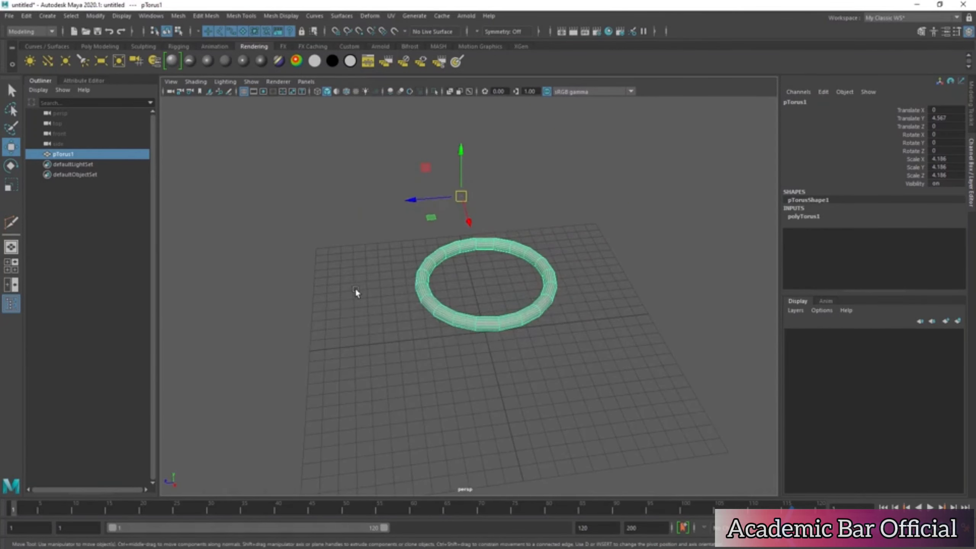
left_click(333, 253)
left_click(47, 16)
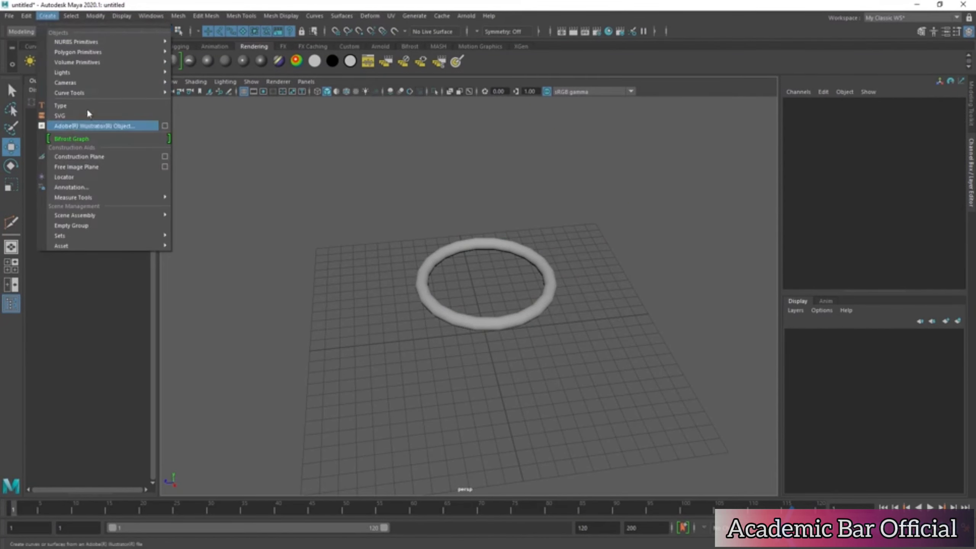
mouse_move(78, 54)
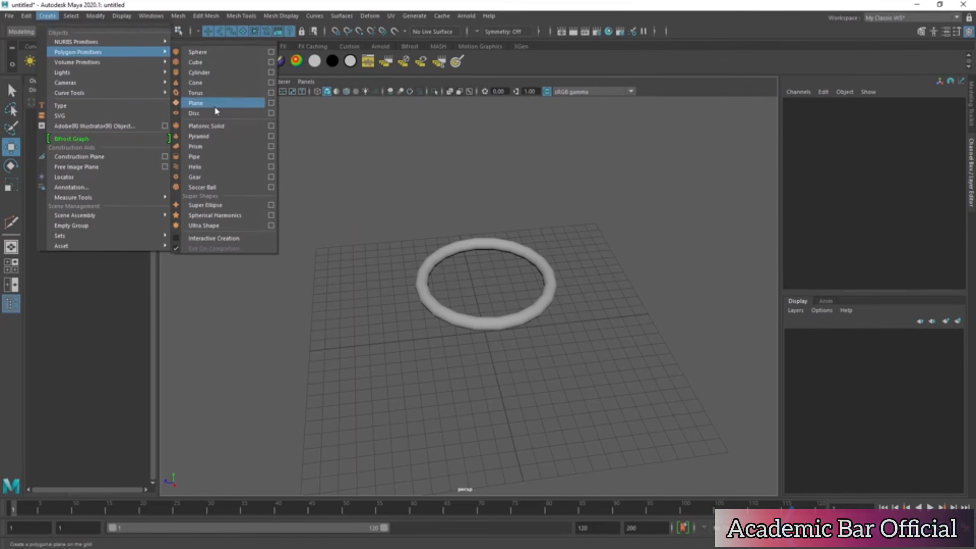
left_click(216, 94)
left_click_drag(437, 238, 490, 244, "alt")
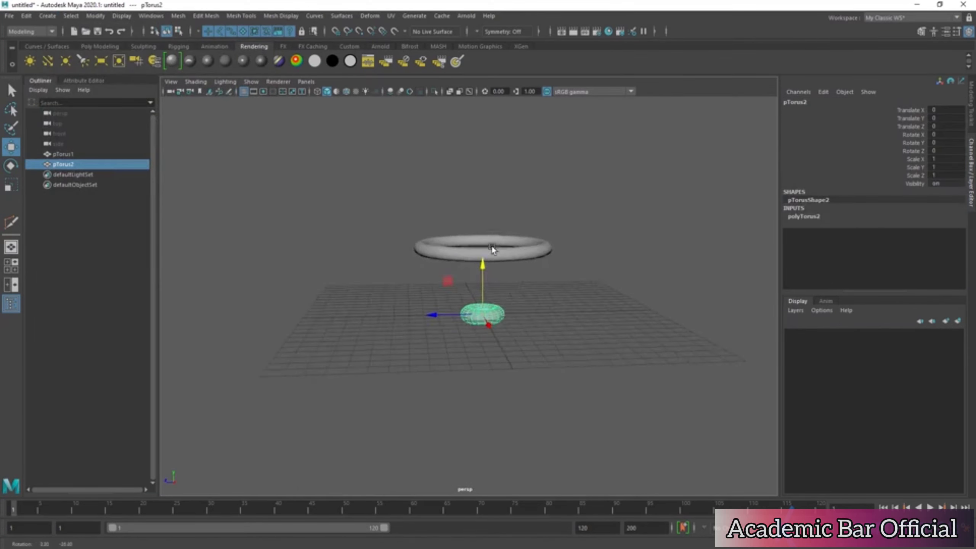
Step: Check the first torus's section radius and set the new torus's section radius to 0.1
left_click(545, 264)
left_click(803, 216)
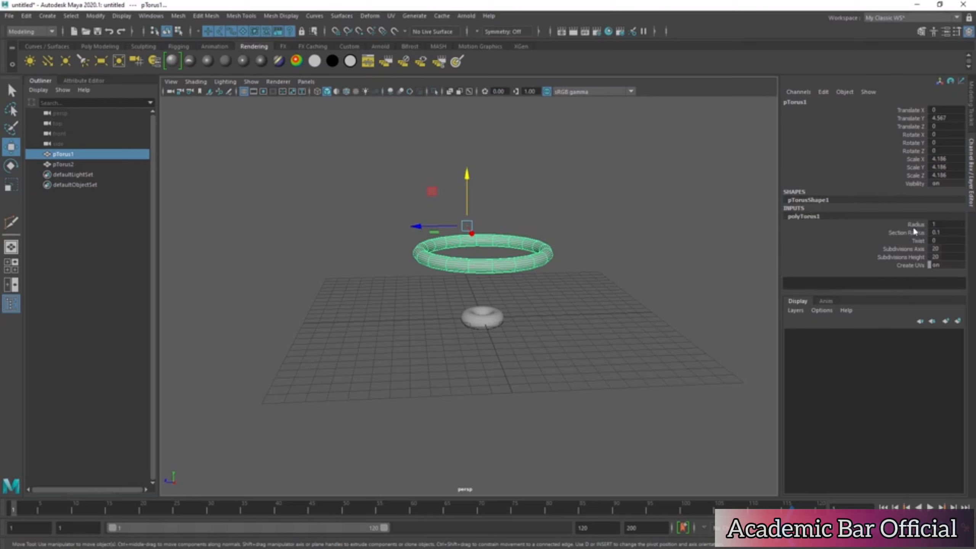
left_click(500, 324)
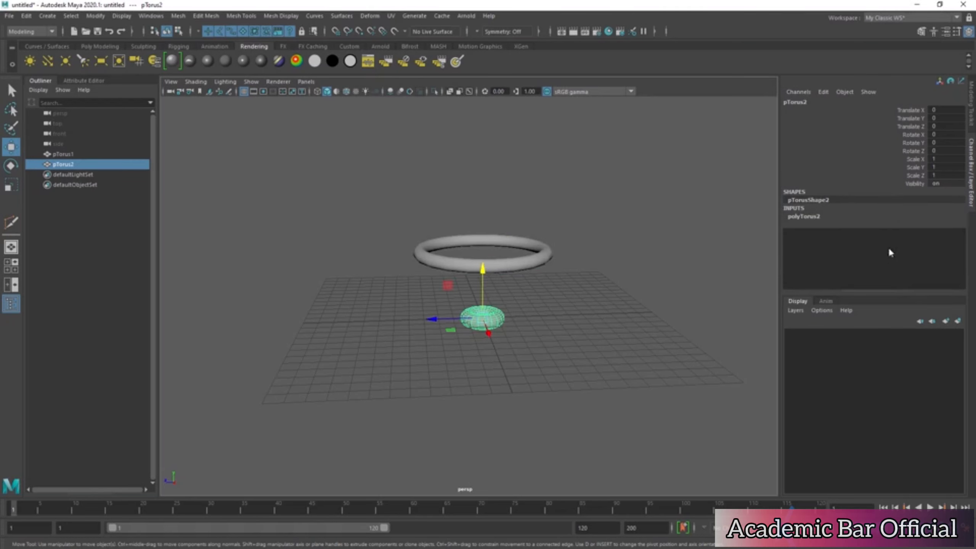
left_click(805, 217)
left_click(945, 233)
type("0.1")
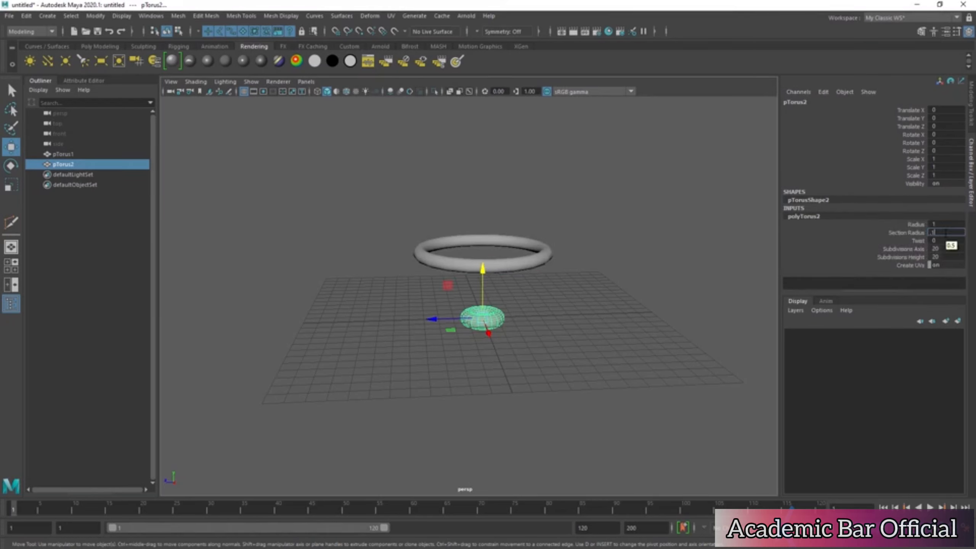
key("Return")
Step: Copy the first torus's scale of 4.186 to the second torus's Scale X, Y and Z
left_click(538, 253)
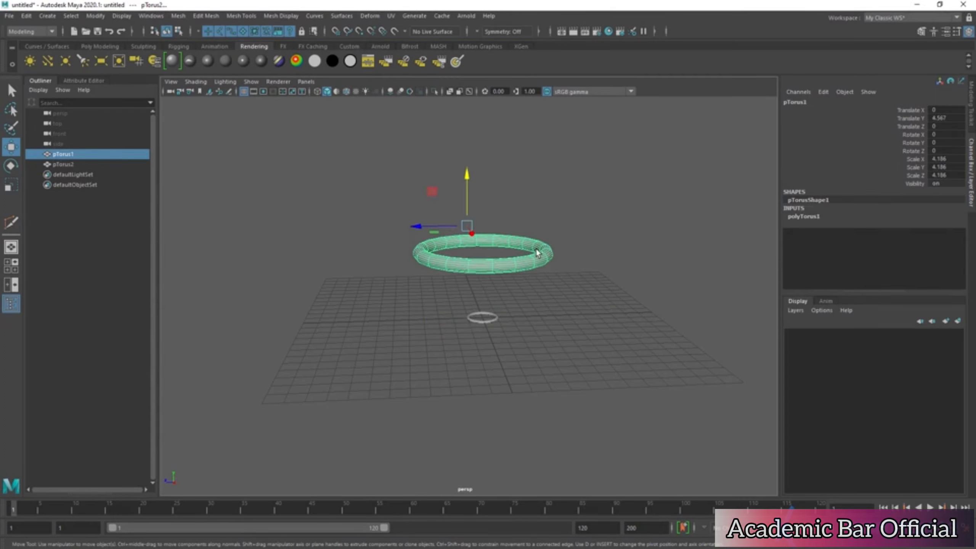
left_click(937, 159)
key("ctrl+c")
left_click(467, 324)
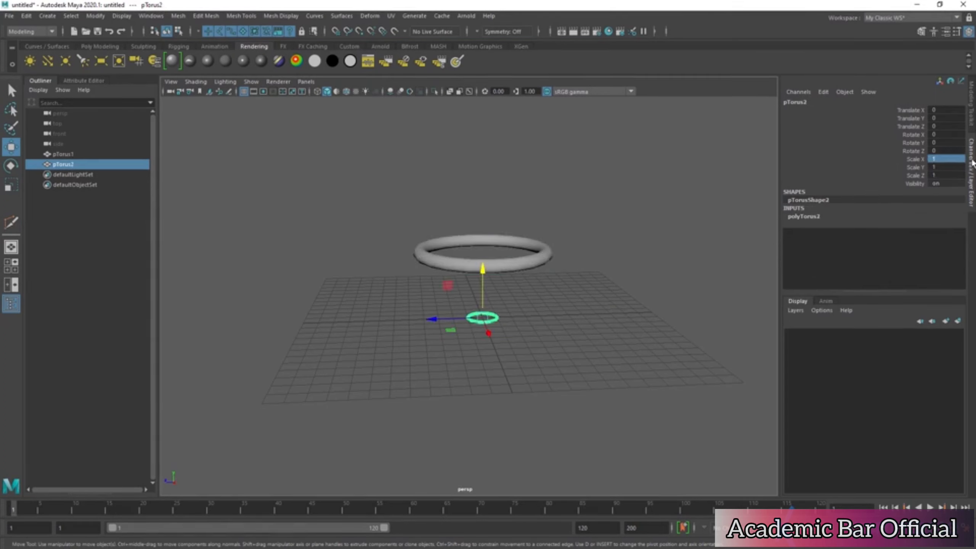
left_click(953, 159)
key("ctrl+v")
left_click(952, 168)
key("ctrl+v")
left_click(948, 175)
key("ctrl+v")
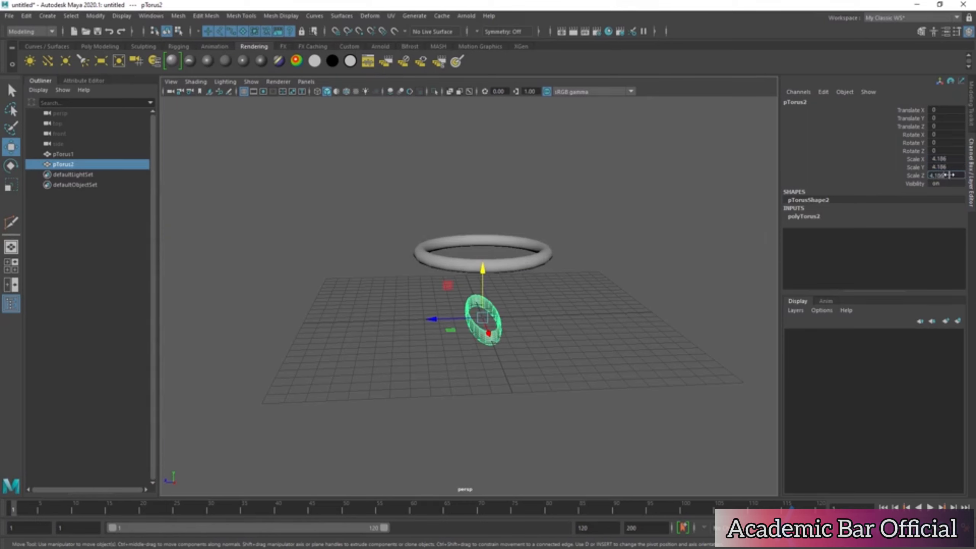
key("Tab")
Step: Move the second torus beside the first, to about 4.465 in Y and 12.216 in Z
left_click_drag(631, 279, 519, 302, "alt")
left_click_drag(444, 331, 346, 194)
left_click_drag(294, 241, 497, 275)
right_click_drag(496, 270, 456, 252, "alt")
middle_click_drag(456, 252, 462, 217, "alt")
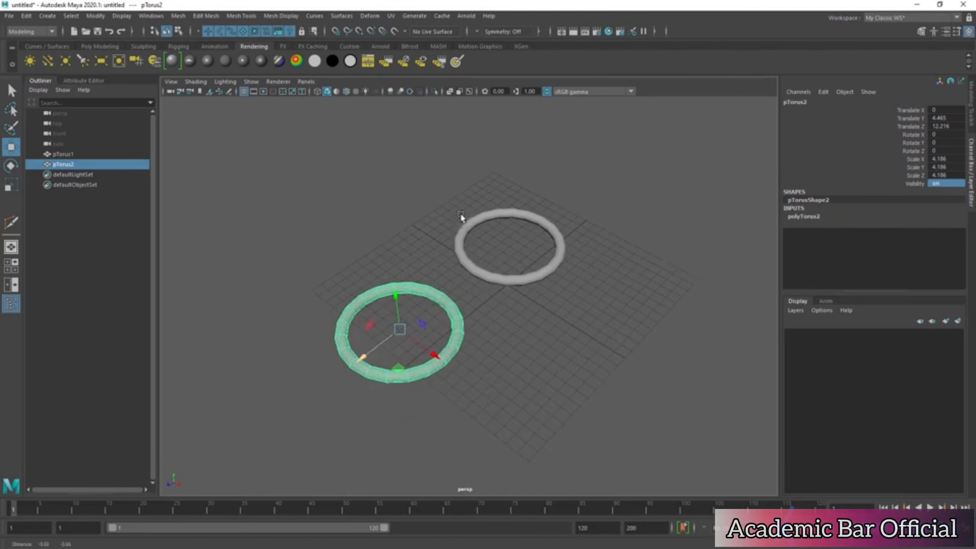
Step: Try to rotate both tori together about the Z axis, and undo the rotation
left_click_drag(461, 216, 423, 320, "alt")
left_click_drag(487, 323, 538, 304, "alt")
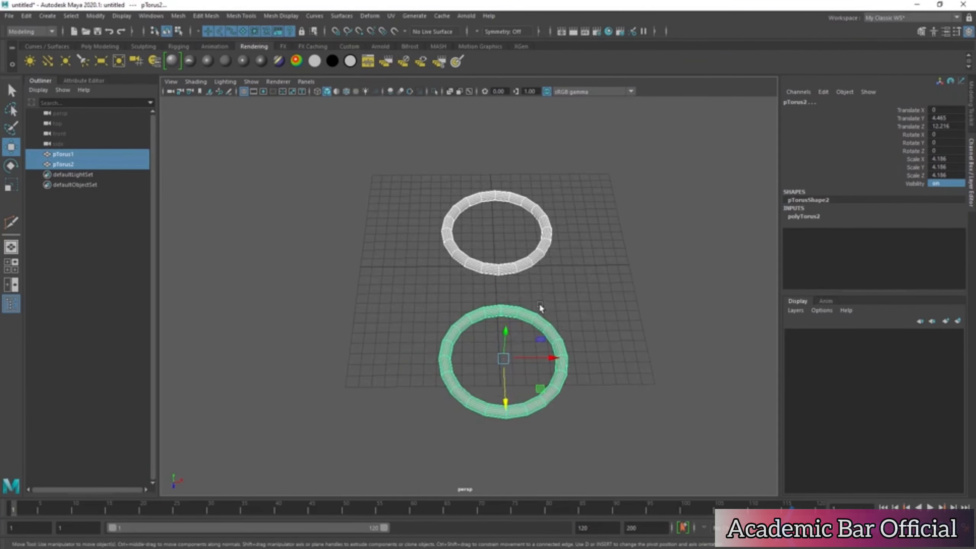
left_click(507, 270)
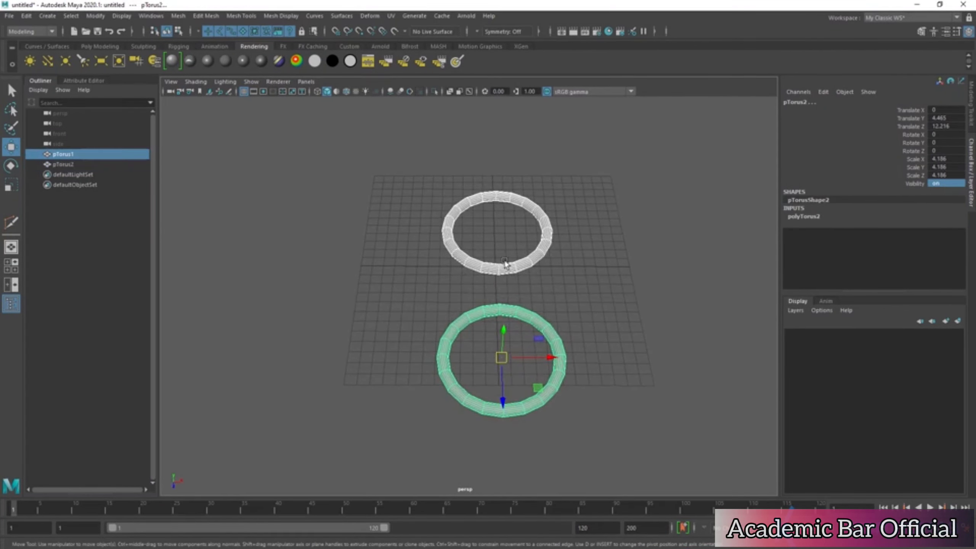
left_click(547, 323, "shift")
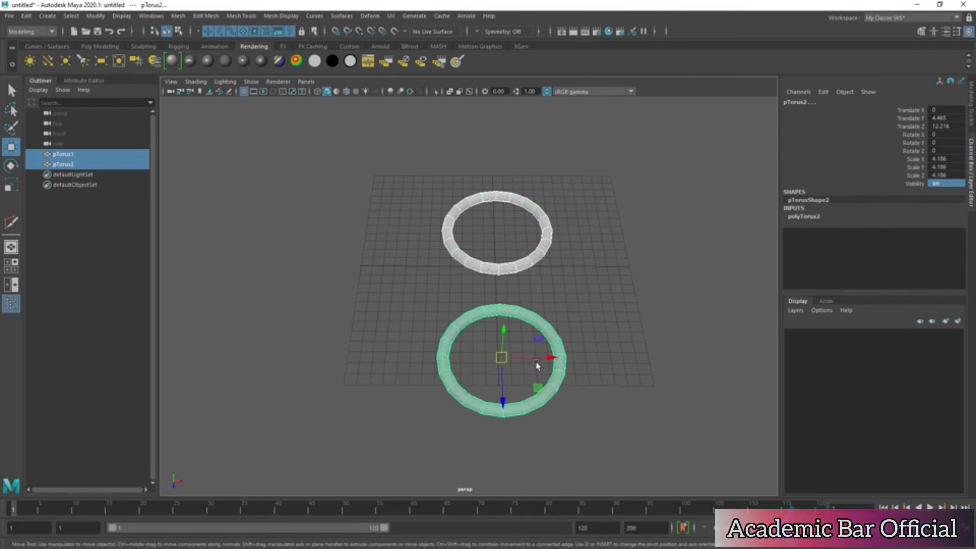
key("e")
left_click_drag(479, 322, 389, 289, "alt")
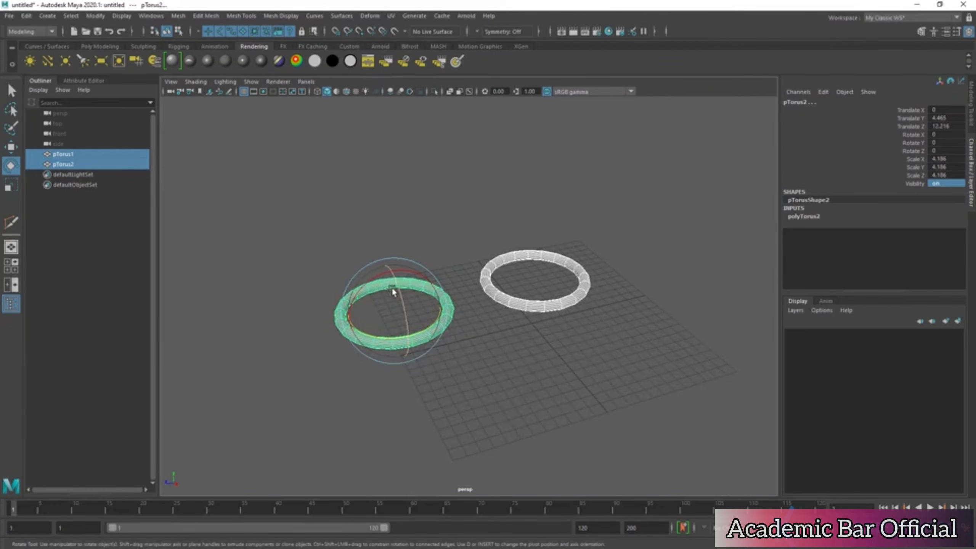
middle_click_drag(378, 300, 379, 308, "alt")
scroll(376, 318, "up", 2)
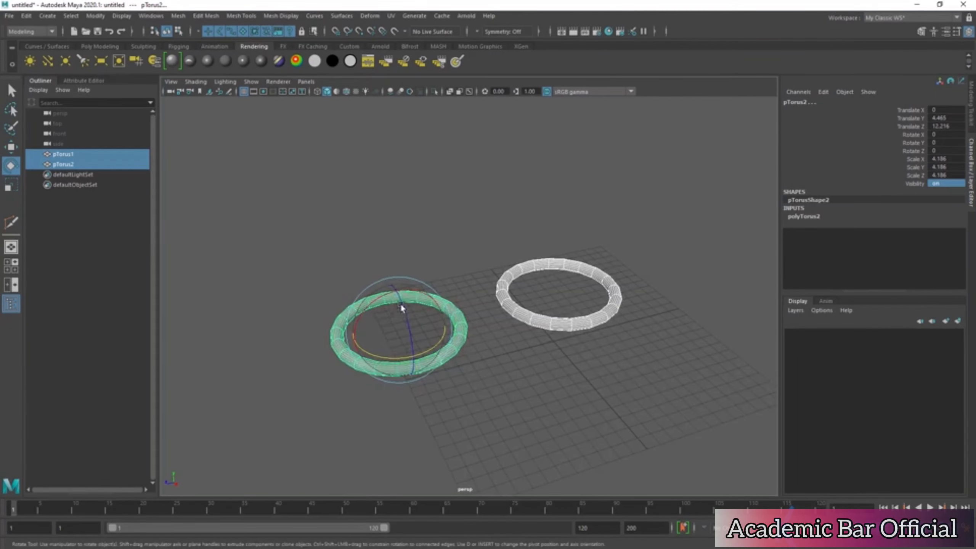
left_click_drag(402, 305, 403, 375)
left_click_drag(340, 334, 487, 269, "alt")
key("ctrl+z")
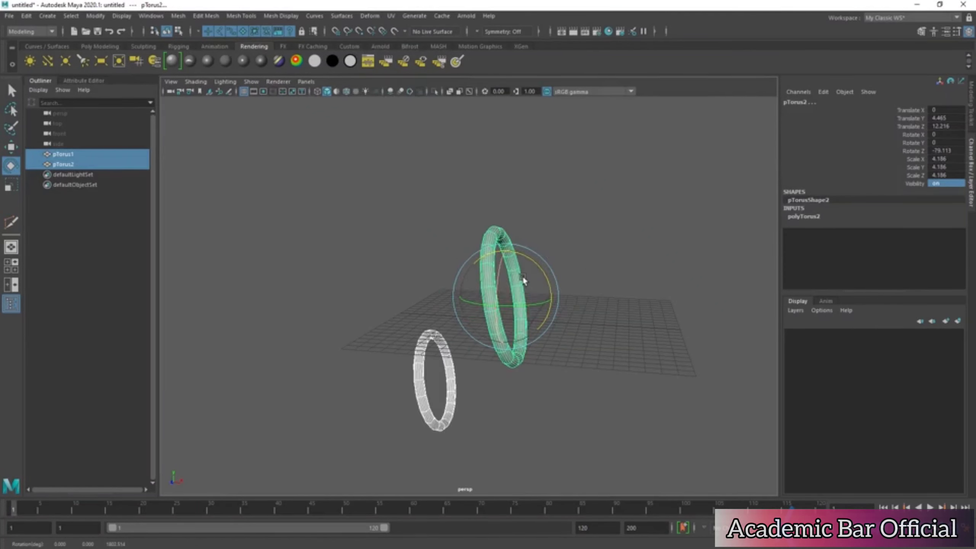
key("alt")
key("ctrl+z")
Step: Examine the first torus's offset pivot with the Move, Rotate and Scale tools
left_click_drag(556, 275, 592, 319, "alt")
middle_click_drag(568, 296, 490, 324, "alt")
left_click_drag(491, 321, 449, 366, "alt")
key("w")
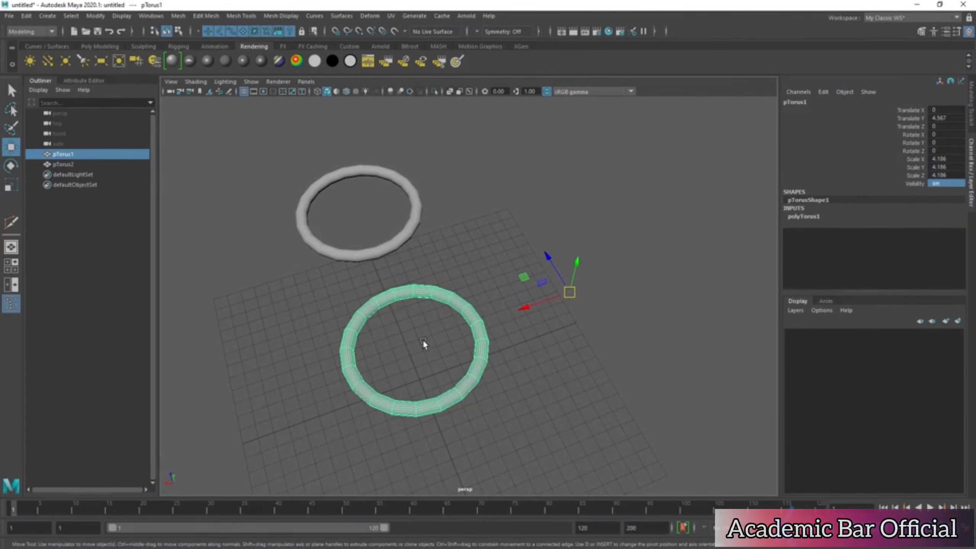
left_click(11, 165)
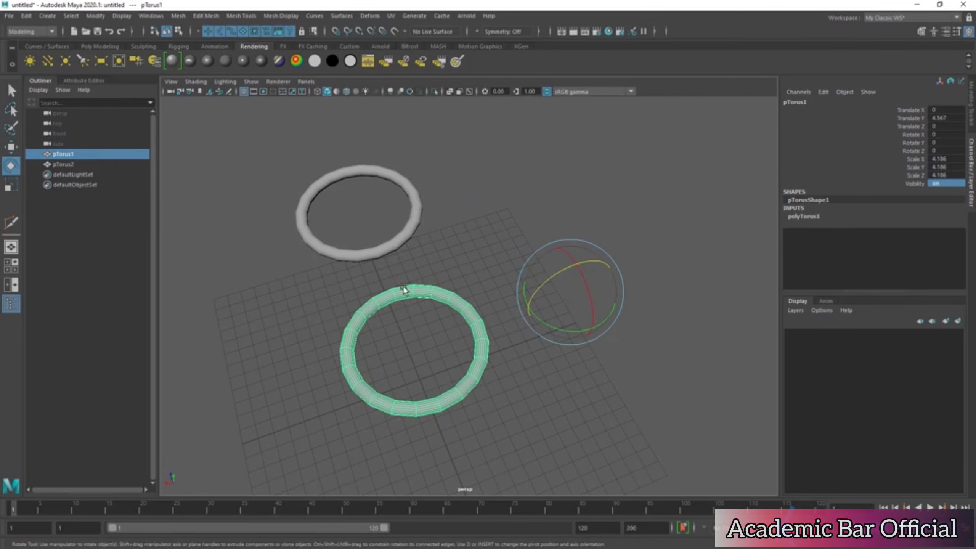
mouse_move(448, 304)
left_mouse_down("alt")
mouse_move(454, 273)
mouse_move(439, 248)
mouse_move(440, 296)
left_mouse_up("alt")
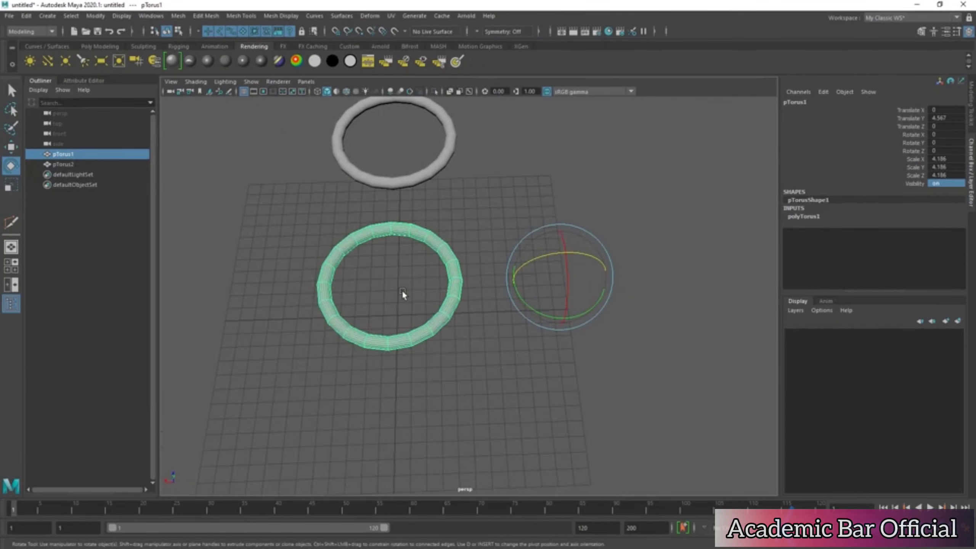
middle_click_drag(397, 284, 376, 309, "alt")
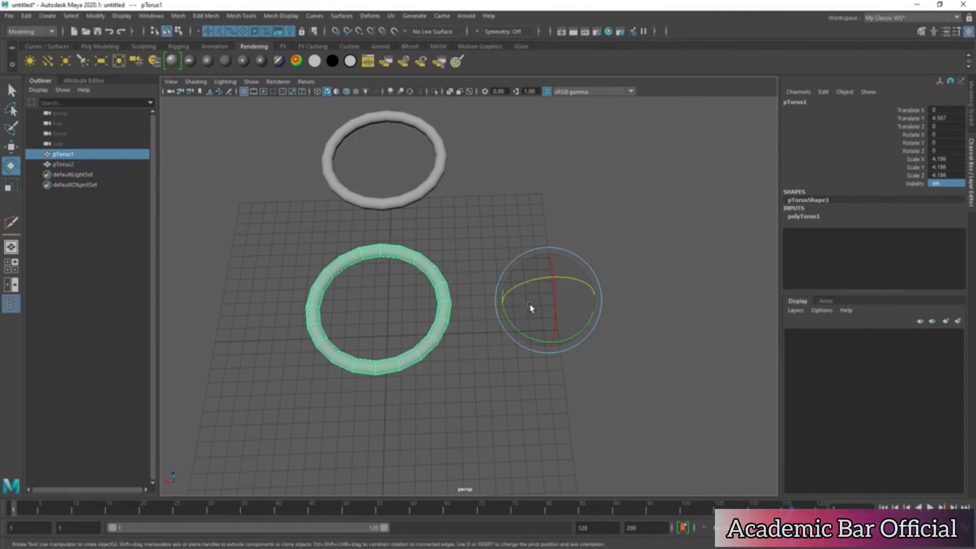
left_click_drag(488, 289, 442, 288, "alt")
middle_click_drag(441, 288, 450, 297, "alt")
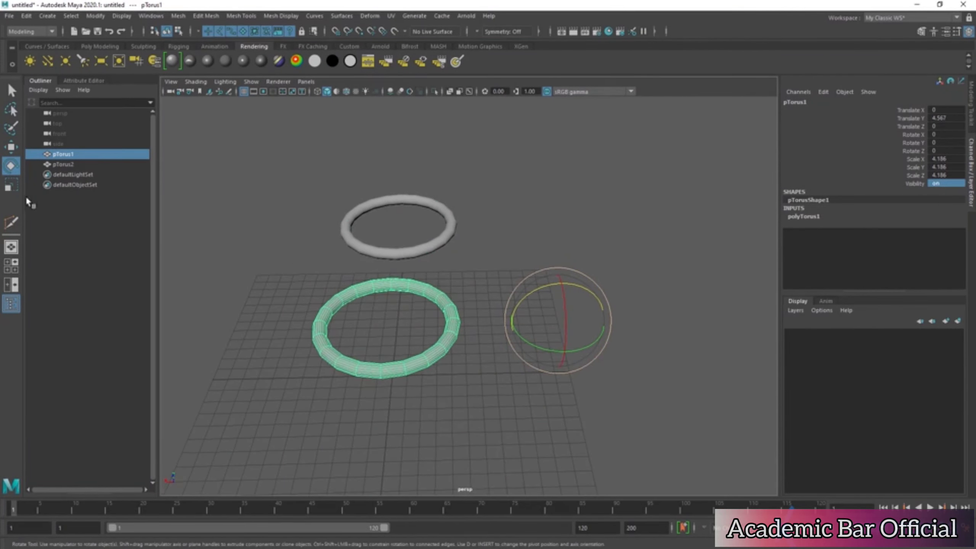
left_click(10, 186)
left_click_drag(394, 278, 501, 323, "alt")
left_click_drag(514, 235, 564, 270)
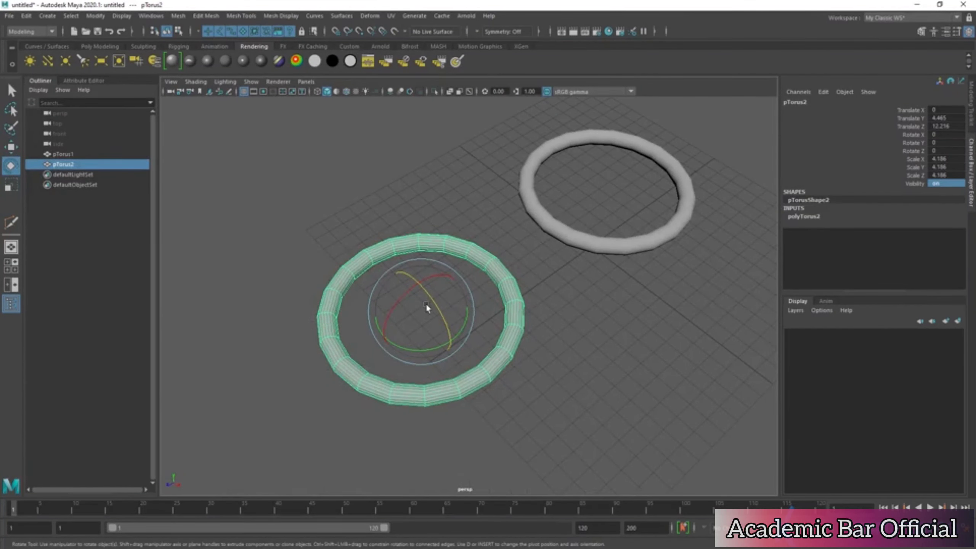
Step: Try to rotate the second torus about -27 degrees in Z around its centred pivot, and undo it
left_click_drag(426, 304, 471, 366, "alt")
key("r")
mouse_move(396, 355)
left_mouse_down()
mouse_move(352, 383)
mouse_move(395, 355)
left_mouse_up()
key("e")
mouse_move(434, 282)
left_mouse_down()
mouse_move(451, 318)
mouse_move(444, 299)
left_mouse_up()
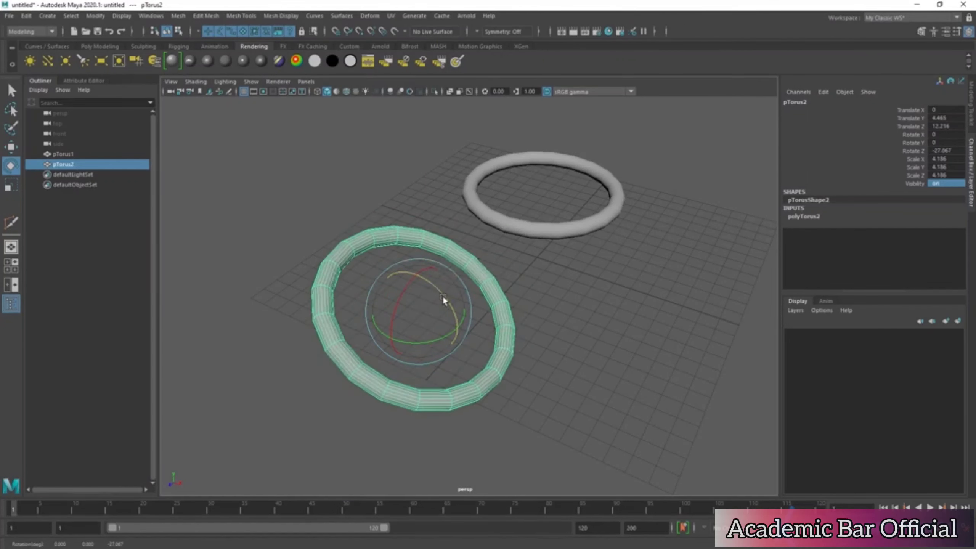
key("ctrl+z")
Step: Examine the first torus and its offset pivot from several angles, comparing it with the second torus
left_click_drag(548, 252, 547, 295, "alt")
left_click_drag(568, 266, 454, 296)
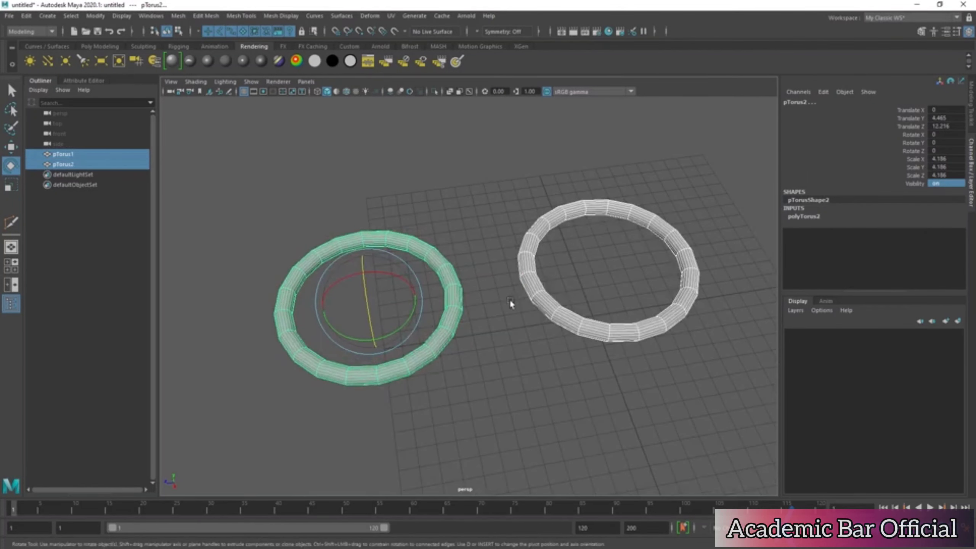
left_click_drag(511, 303, 485, 327, "alt")
left_click_drag(482, 327, 551, 322)
right_click_drag(551, 322, 474, 316, "alt")
middle_click_drag(475, 315, 444, 323, "alt")
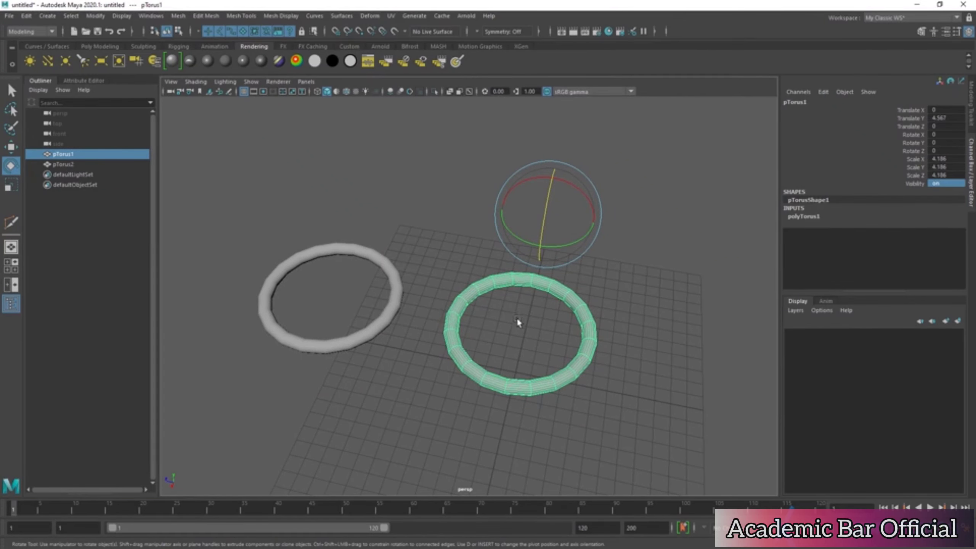
right_click_drag(517, 318, 533, 313, "alt")
middle_click_drag(533, 313, 527, 294, "alt")
left_click_drag(534, 298, 462, 299, "alt")
right_click_drag(462, 299, 500, 295, "alt")
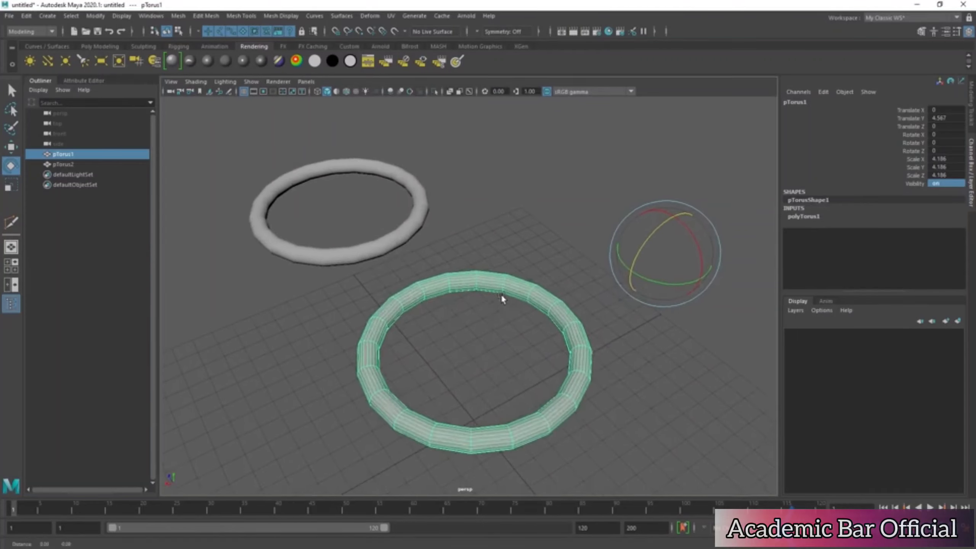
left_click_drag(501, 294, 471, 305, "alt")
middle_click_drag(471, 306, 429, 322, "alt")
left_click_drag(417, 323, 424, 310, "alt")
right_click_drag(424, 310, 430, 306, "alt")
middle_click_drag(430, 306, 433, 285, "alt")
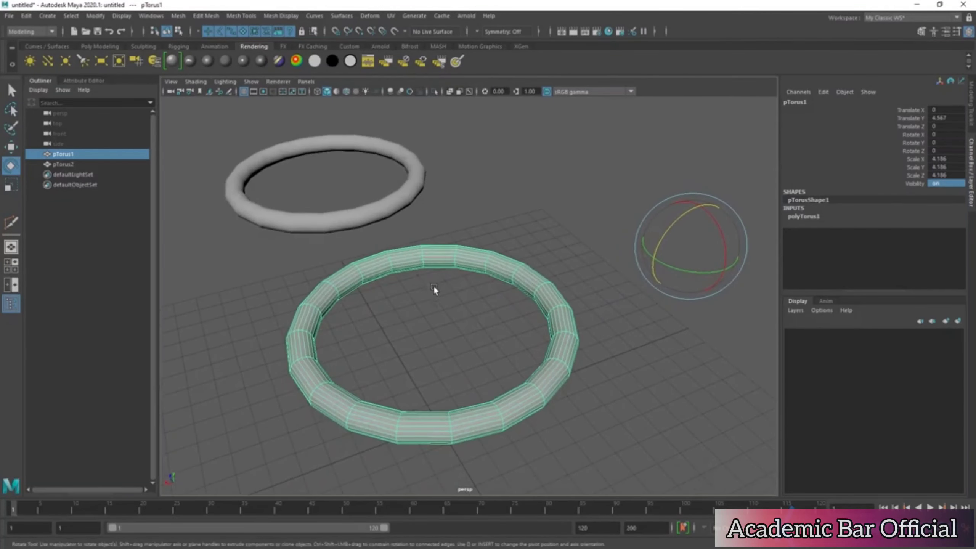
right_click_drag(470, 318, 498, 313, "alt")
middle_click_drag(498, 313, 479, 312, "alt")
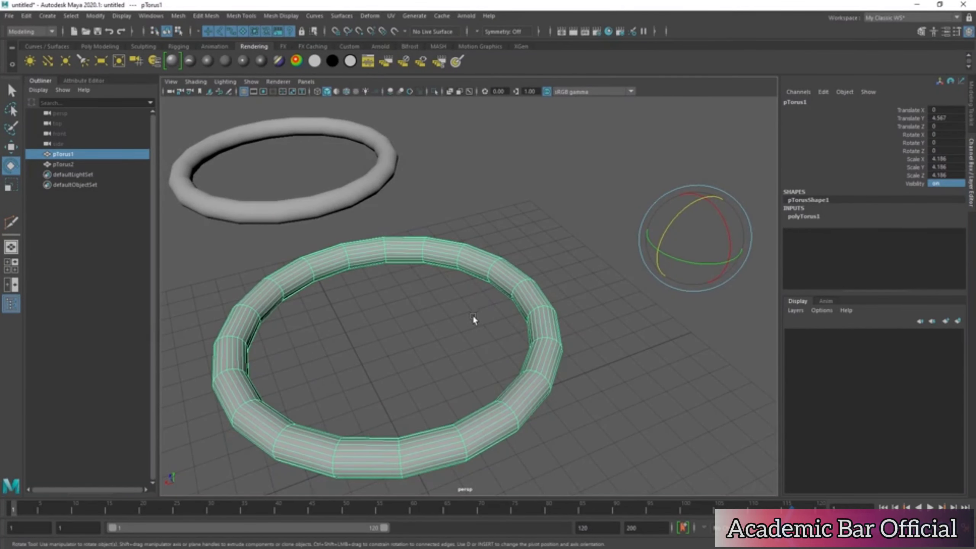
left_click_drag(489, 311, 494, 319, "alt")
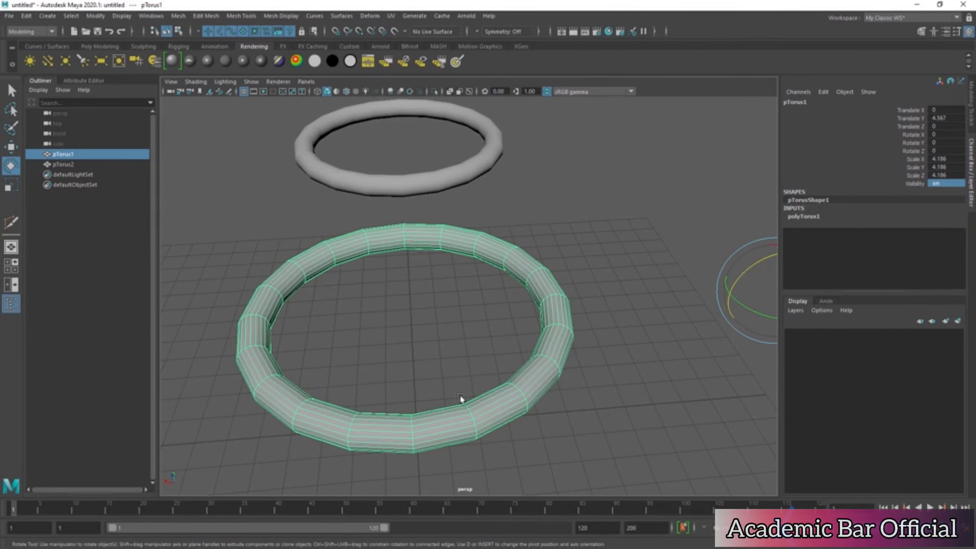
Step: Move the first torus's pivot along the X axis from outside the mesh onto the torus's rim
right_click_drag(582, 335, 518, 315, "alt")
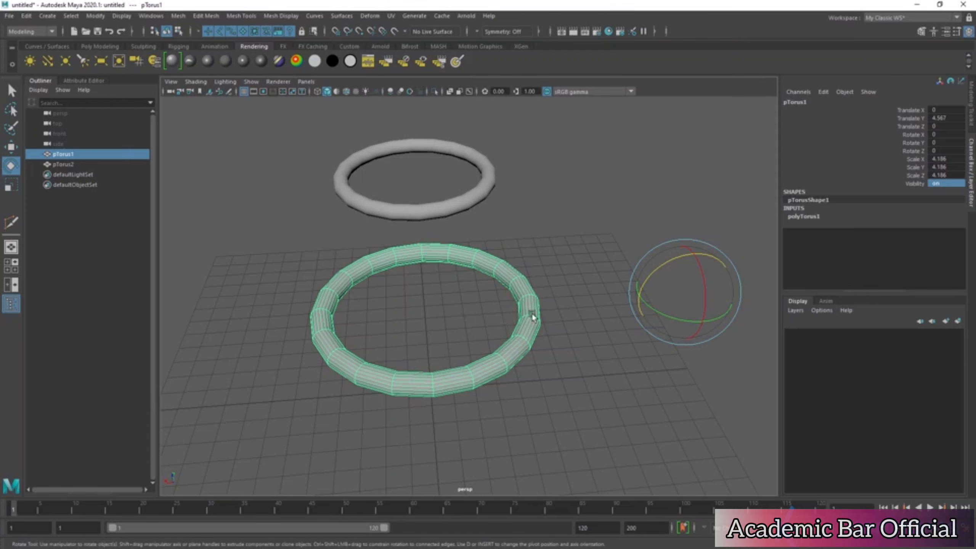
key("d")
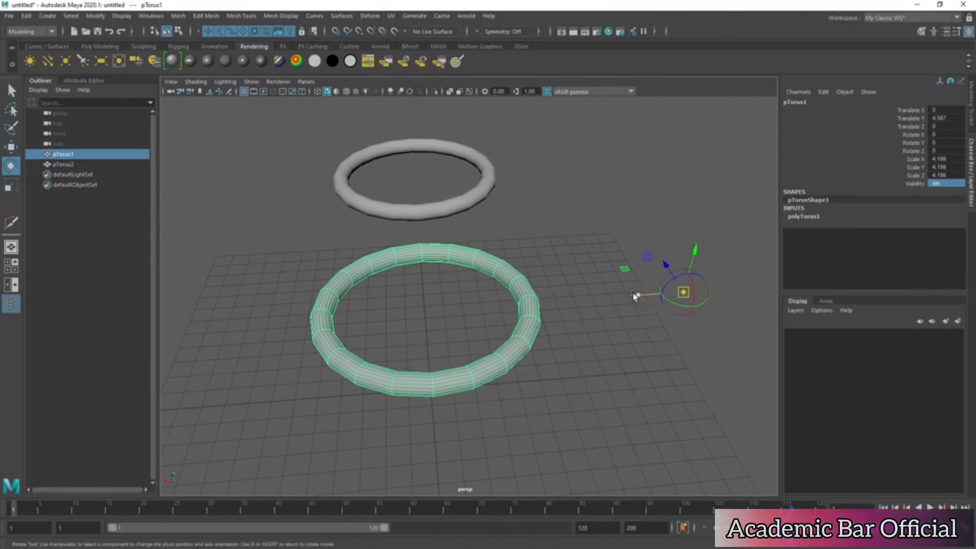
left_click_drag(634, 294, 473, 296)
left_click_drag(524, 274, 501, 295)
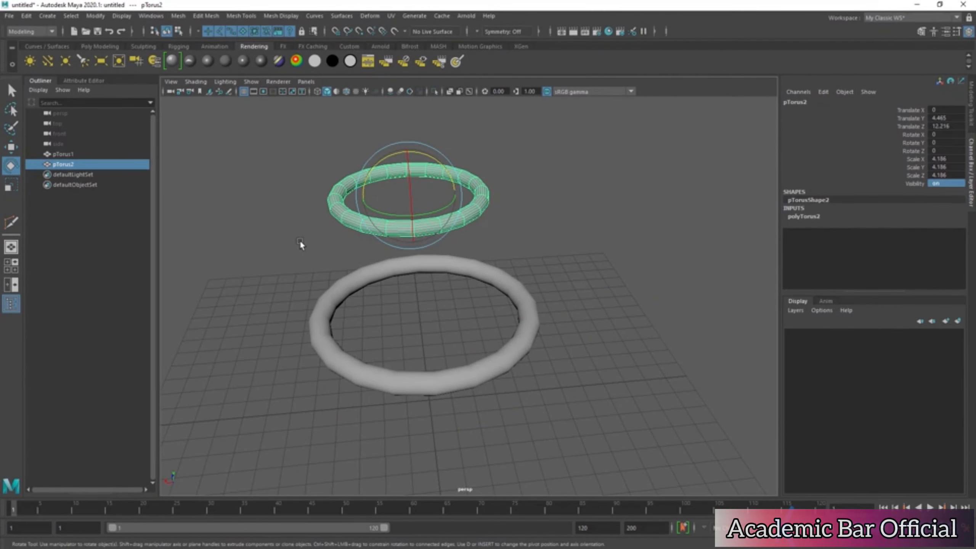
Step: Try to rotate the second torus about the Z axis around its centred pivot, and undo the rotation
left_click_drag(299, 243, 356, 254, "alt")
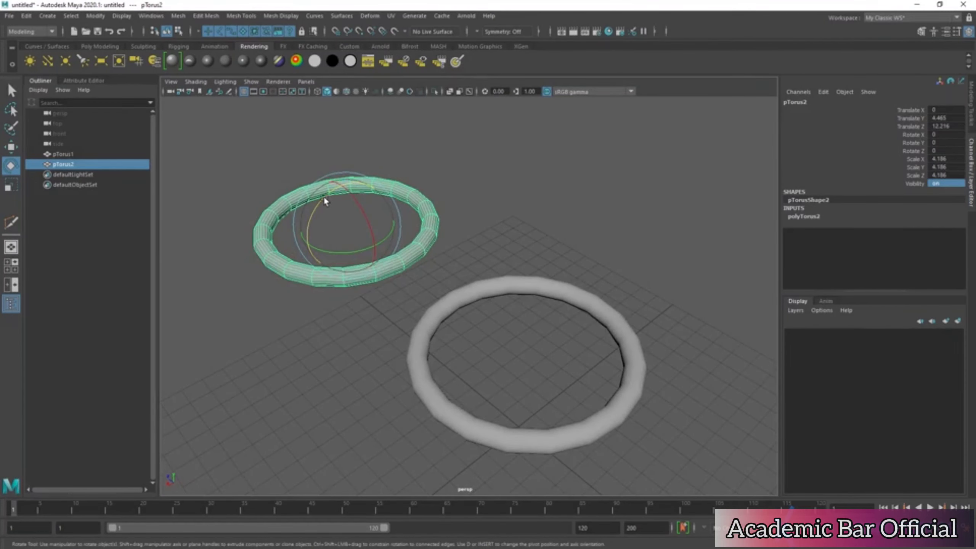
left_click_drag(324, 200, 374, 195)
key("ctrl+z")
Step: Try to rotate the first torus about the Z axis around its rim pivot, and undo the rotation
left_click(554, 285)
left_click_drag(484, 277, 467, 250, "alt")
key("w")
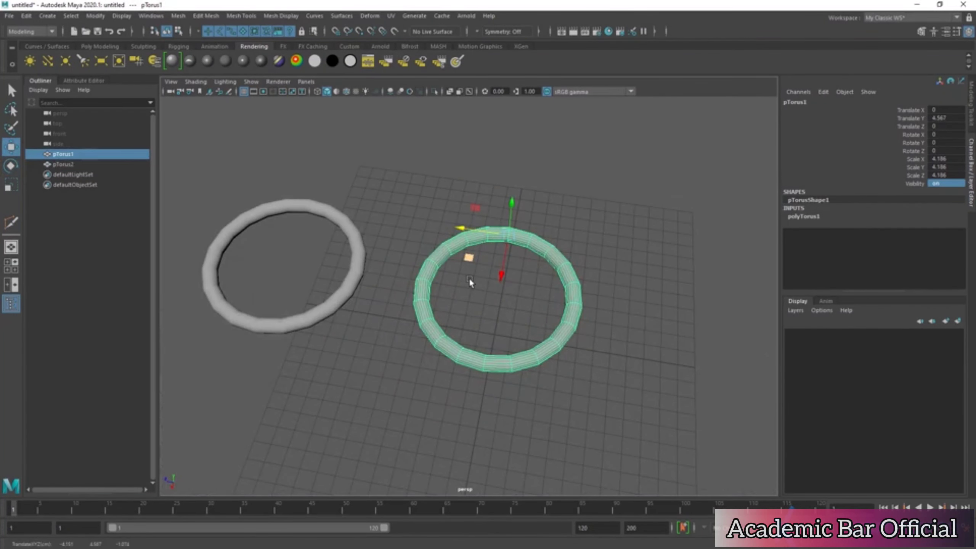
left_click_drag(479, 294, 530, 304, "alt")
left_click_drag(503, 271, 482, 254)
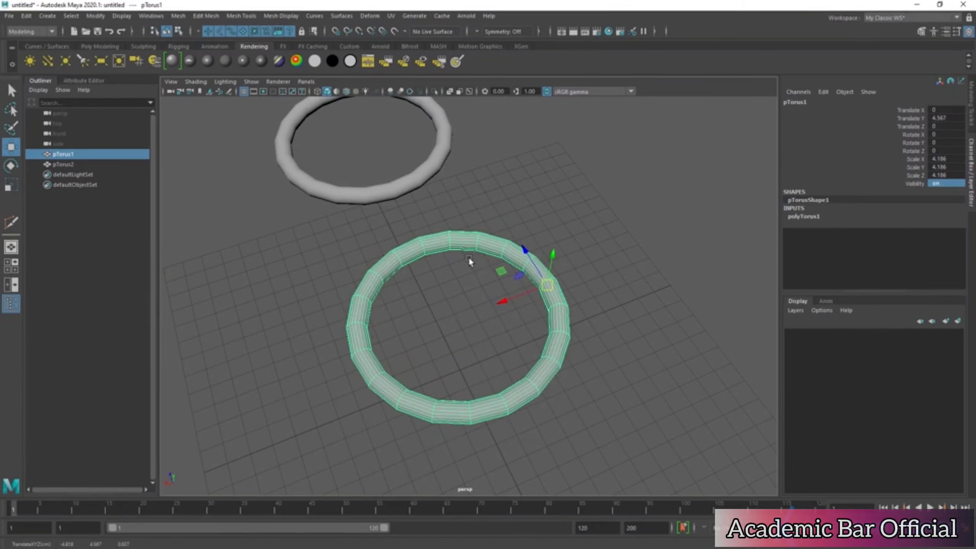
key("e")
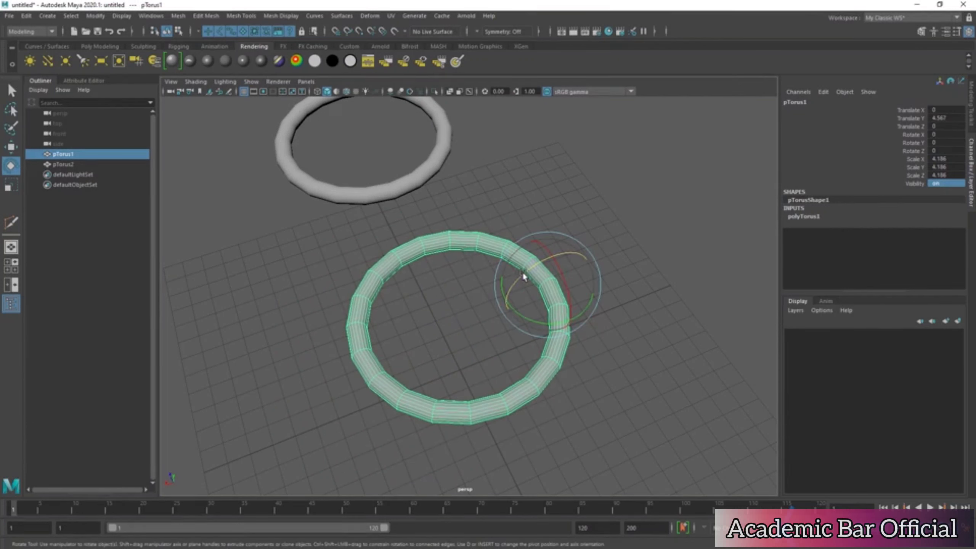
mouse_move(522, 271)
left_mouse_down()
mouse_move(605, 246)
mouse_move(530, 281)
left_mouse_up()
key("ctrl+z")
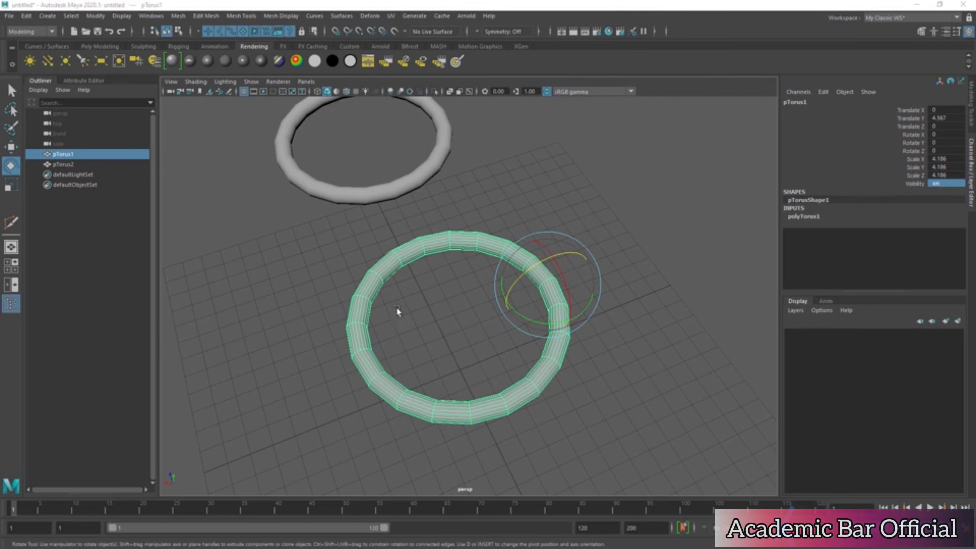
Step: Set a keyframe on all channels of the first torus at frame 1
left_click_drag(396, 307, 469, 272, "alt")
key("q")
left_click(401, 249)
left_click(491, 258)
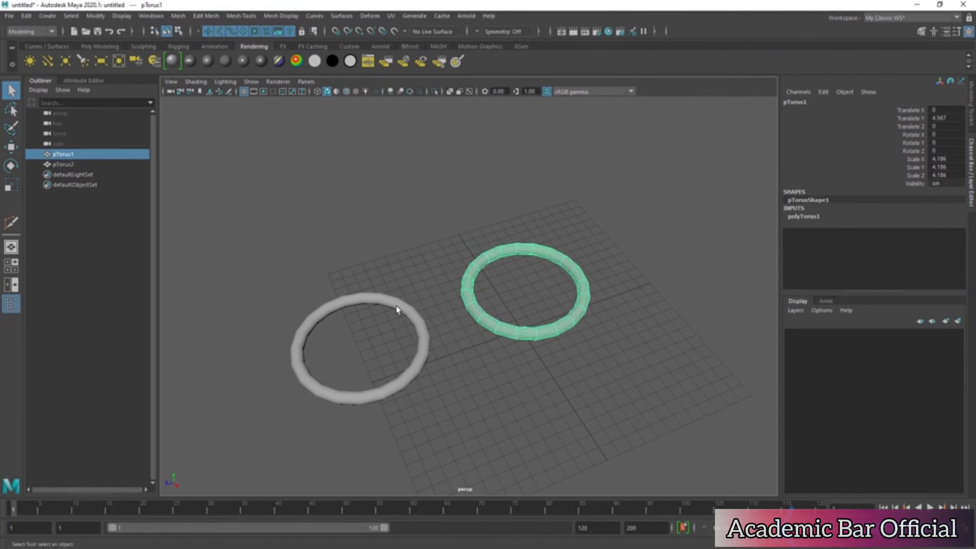
key("e")
left_click_drag(430, 305, 448, 289, "alt")
key("s")
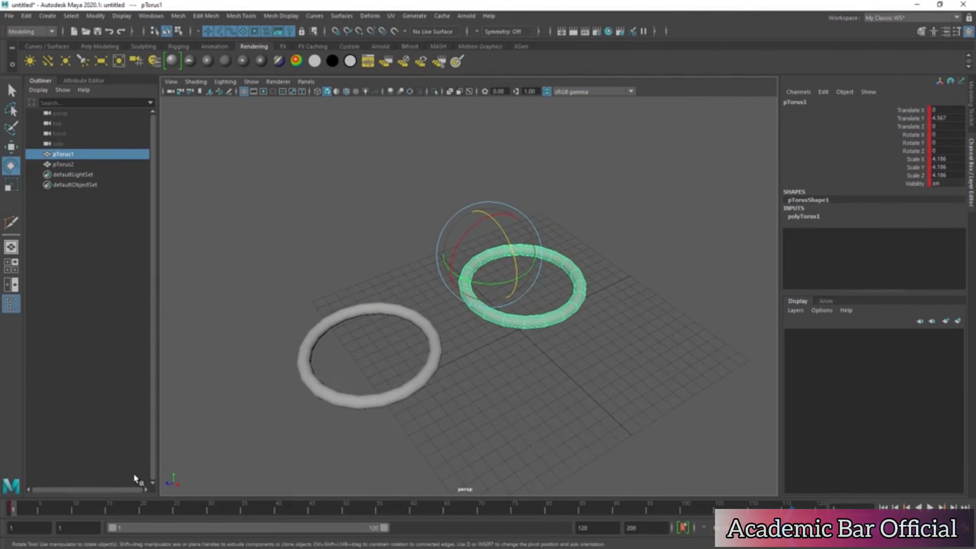
Step: Key the first torus's Rotate Z at -360 on frame 25
left_click(175, 509)
left_click_drag(519, 244, 649, 255)
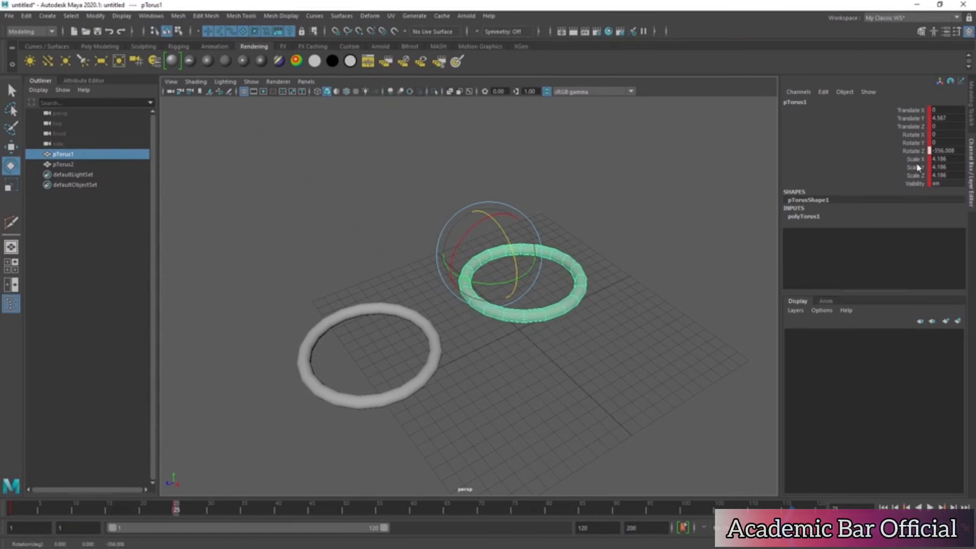
double_click(942, 149)
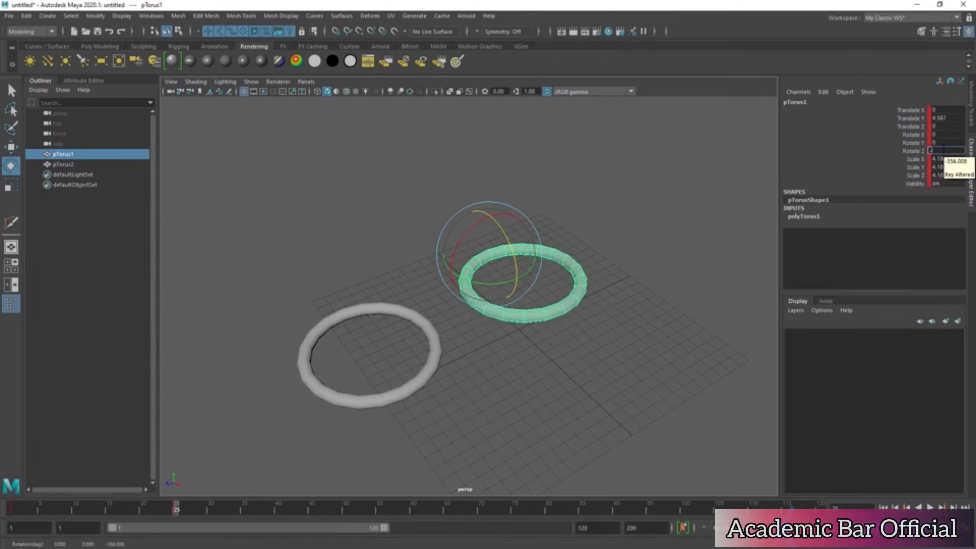
key("Return")
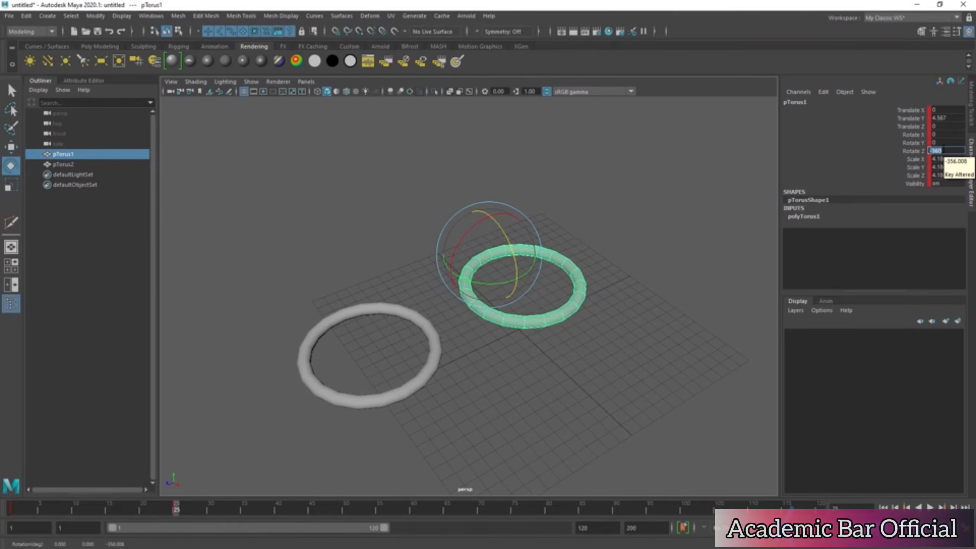
left_click(904, 149)
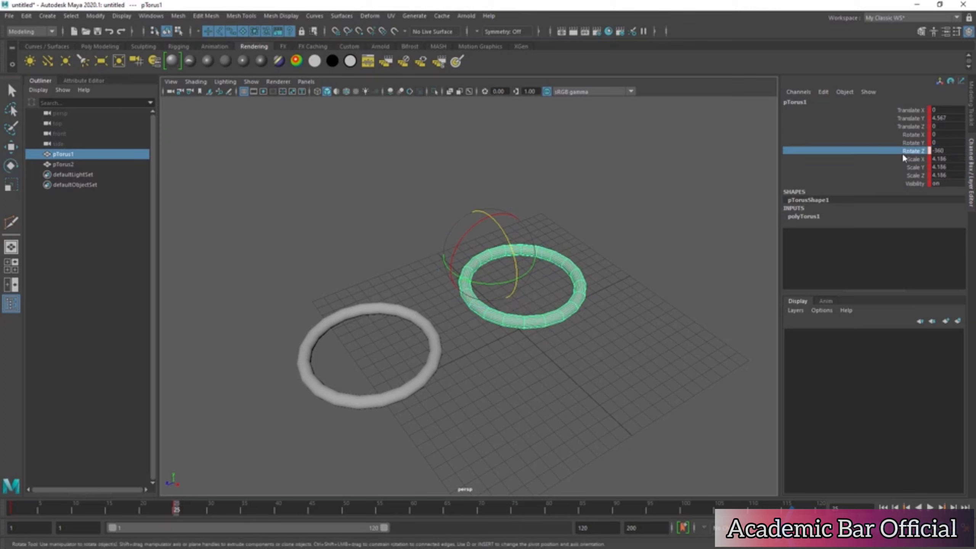
right_click(861, 153)
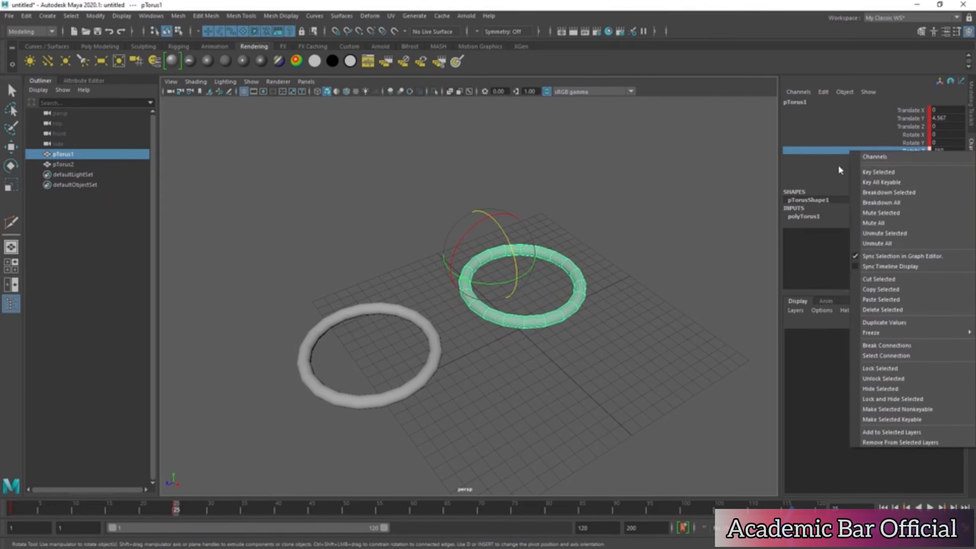
left_click(867, 173)
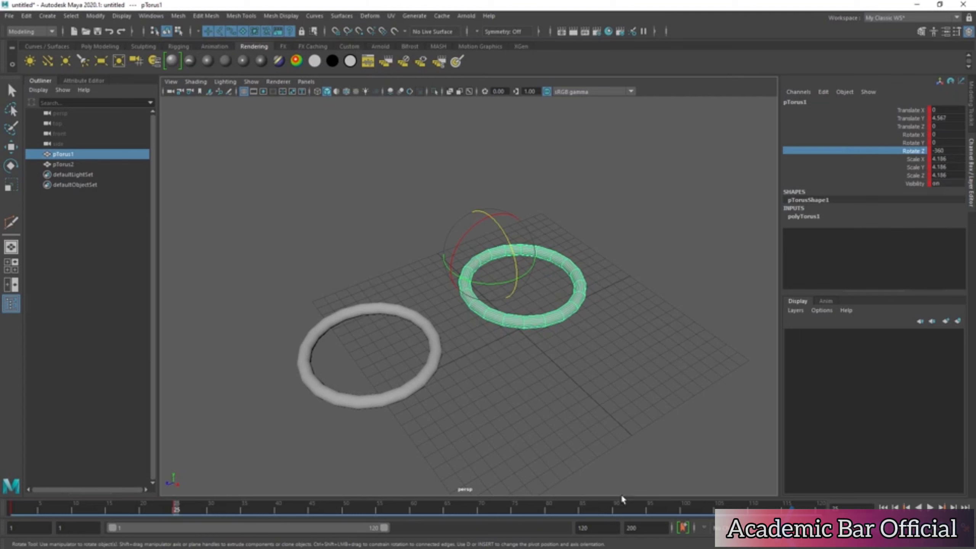
Step: Set the end of the playback range to frame 25
left_click_drag(595, 528, 528, 526)
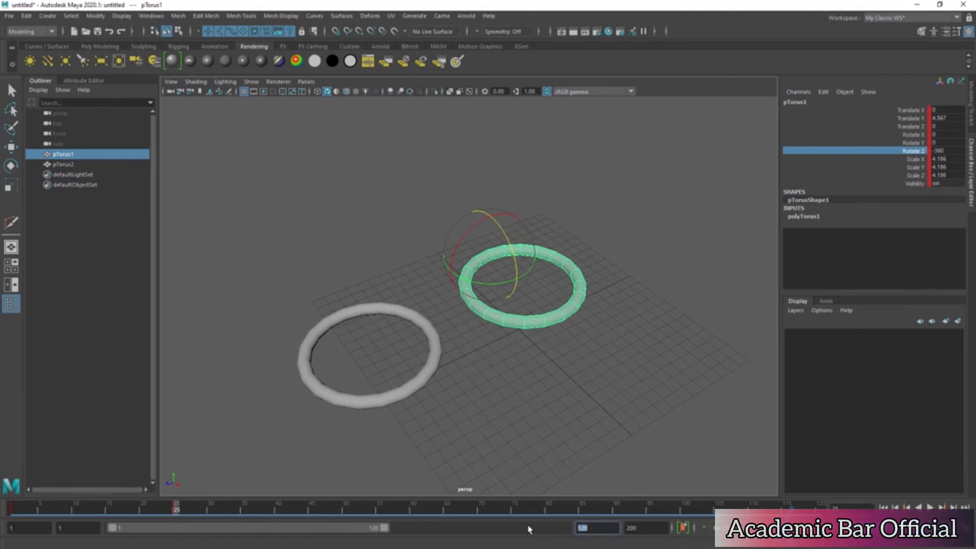
type("25")
key("Return")
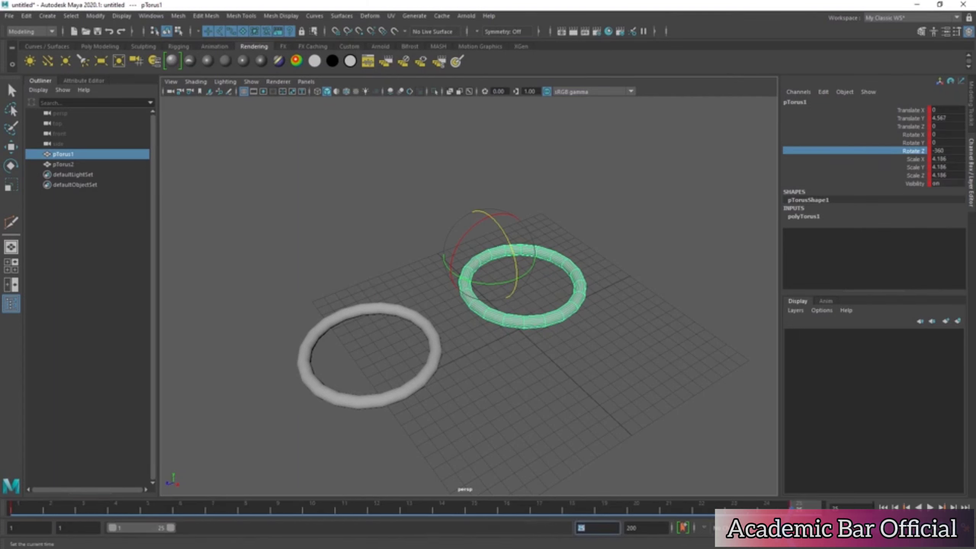
Step: Play the first torus's rotation animation from the start, then stop it and return to frame 1
left_click(885, 507)
left_click(929, 508)
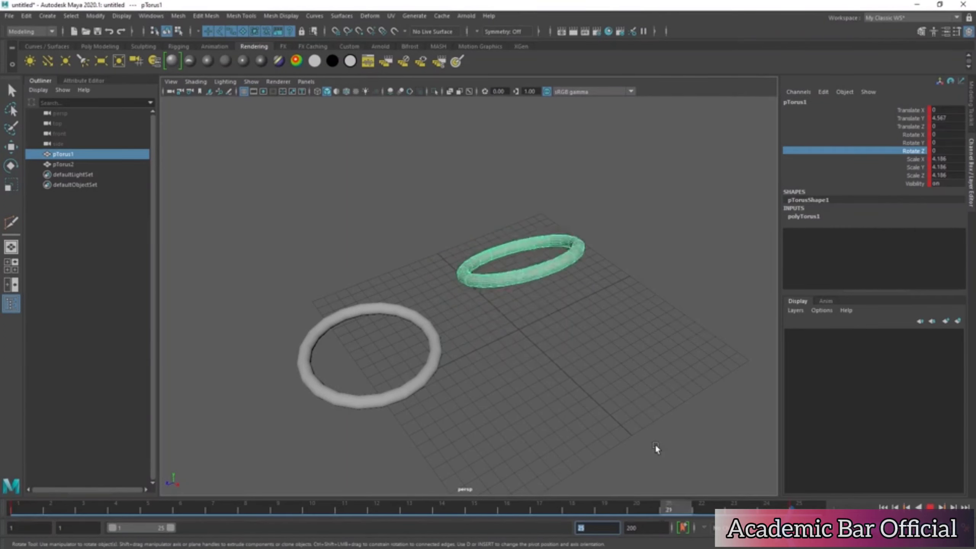
left_click(930, 507)
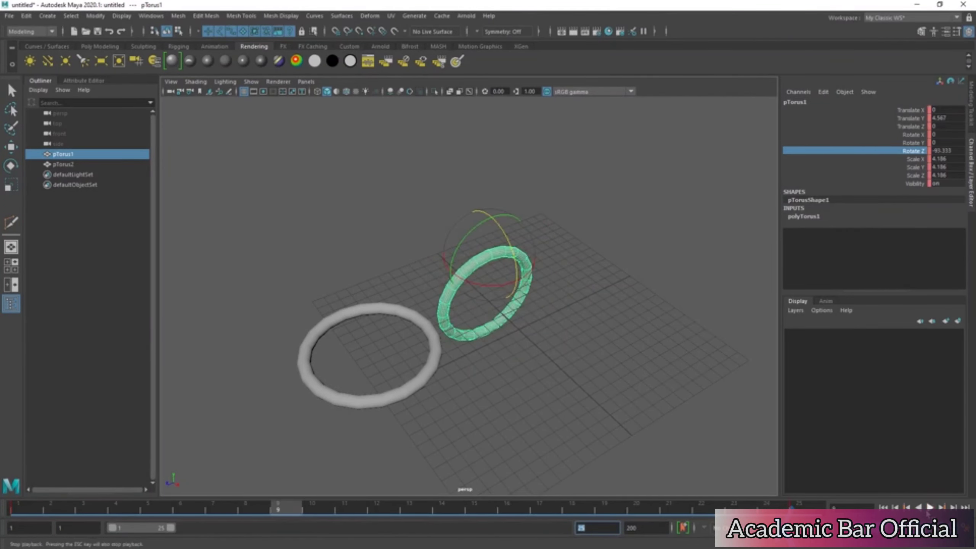
left_click(883, 507)
Step: Set a keyframe on all channels of the second torus at frame 1
left_click(340, 404)
left_click_drag(36, 509, 17, 511)
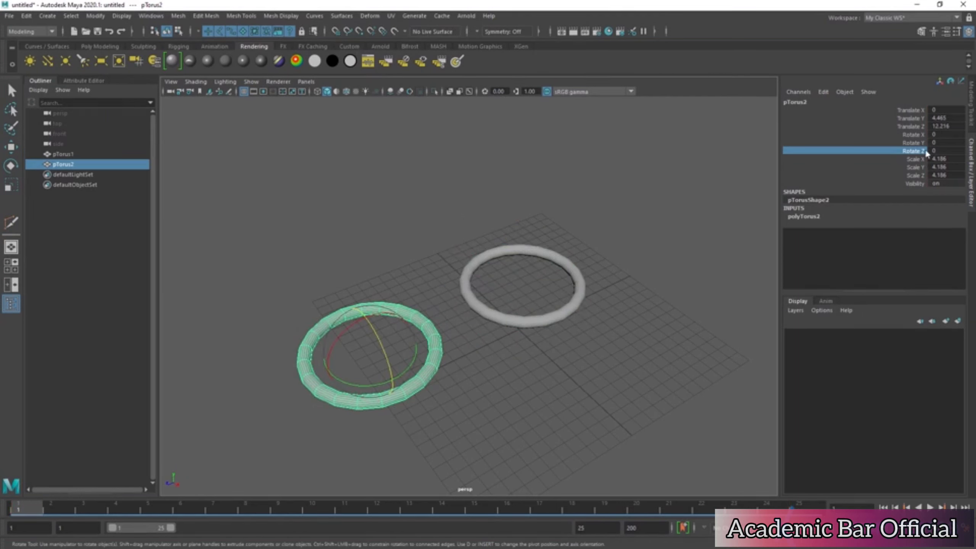
key("s")
Step: Key the second torus's Rotate Z at -360 on frame 25
left_click(813, 508)
left_click(946, 151)
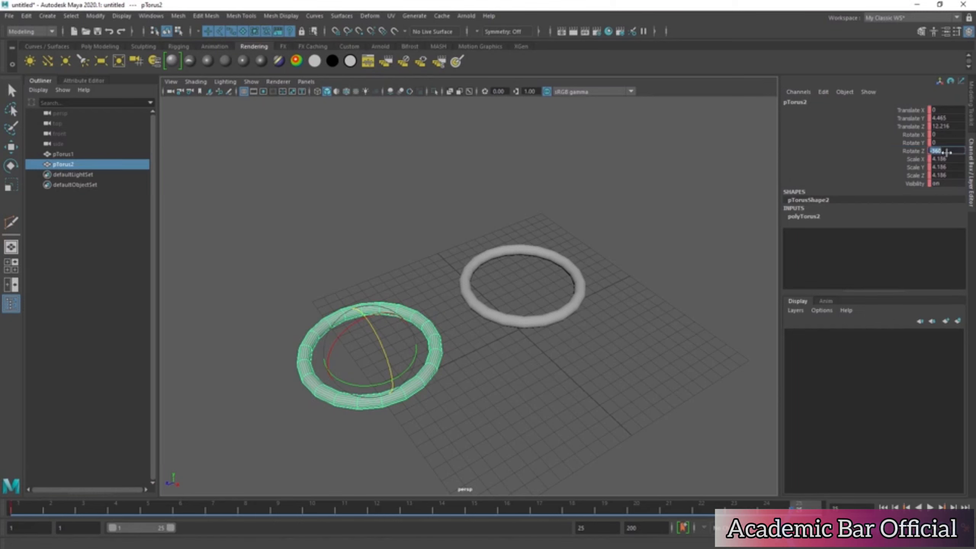
left_click(911, 152)
right_click(912, 150)
left_click(902, 172)
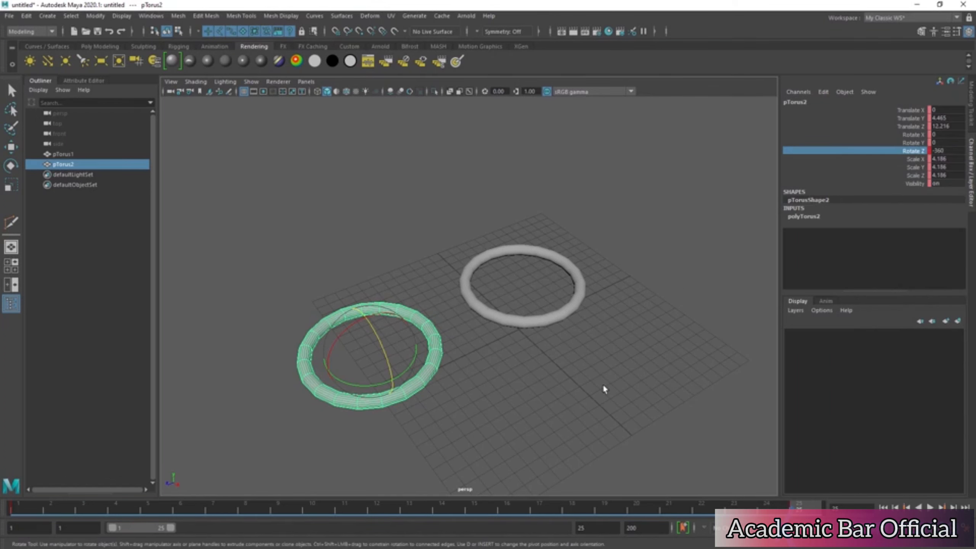
Step: Play the animation from the start and compare how both tori rotate around their pivots from different angles
left_click(882, 507)
left_click(930, 507)
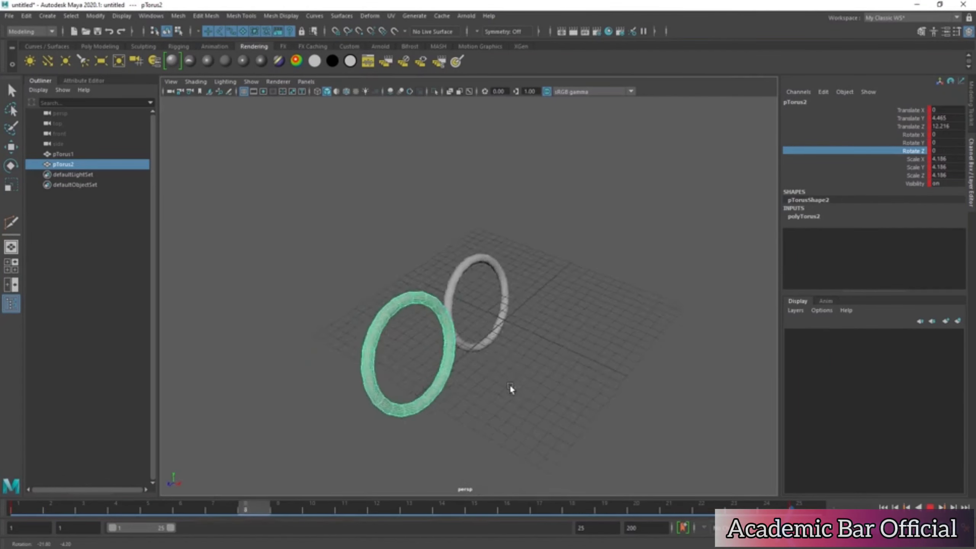
left_click_drag(547, 383, 295, 407, "alt")
left_click_drag(437, 385, 627, 375, "alt")
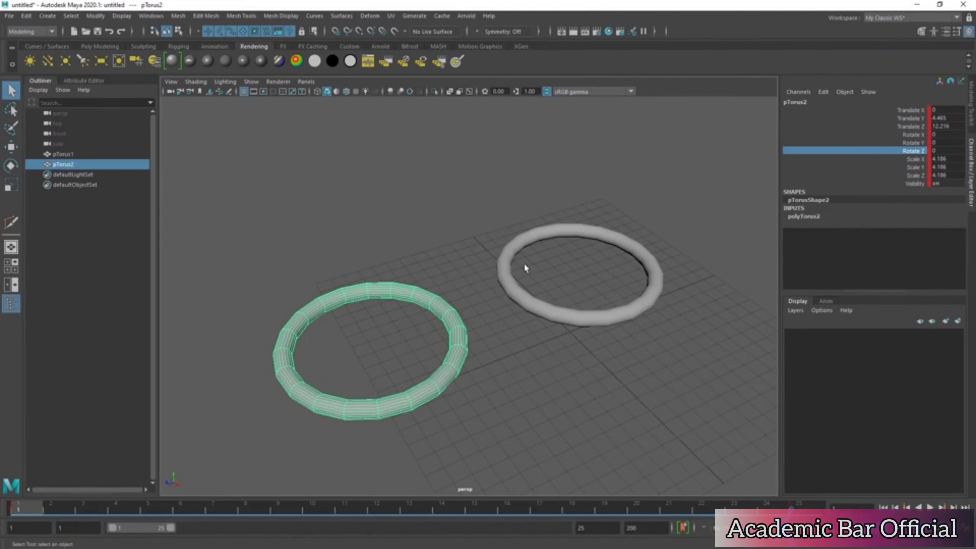
Step: Reset the first torus's rim pivot to the centre of the mesh with Center Pivot
left_click_drag(525, 266, 451, 271, "alt")
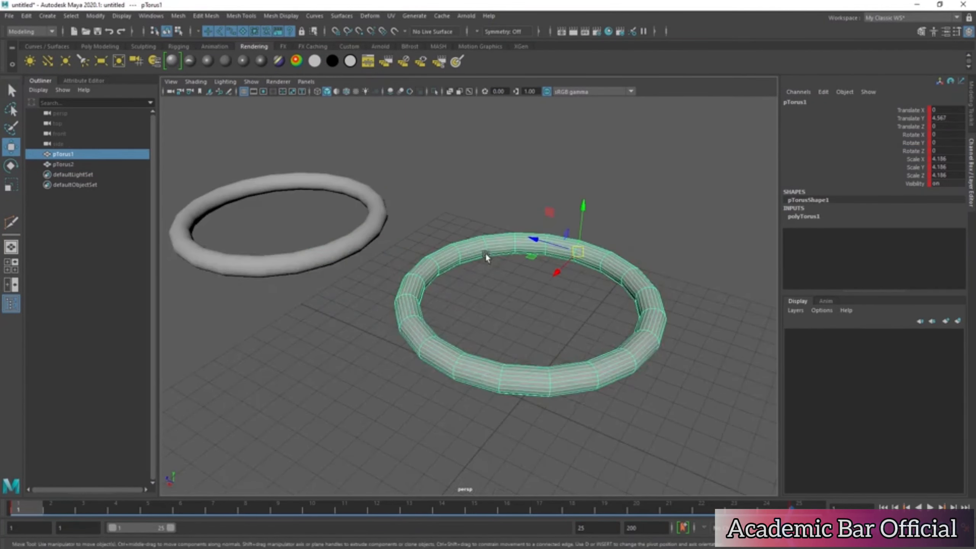
mouse_move(483, 258)
left_mouse_down("alt")
mouse_move(469, 261)
mouse_move(482, 267)
left_mouse_up("alt")
middle_click_drag(481, 266, 438, 230, "alt")
scroll(492, 266, "up", 2)
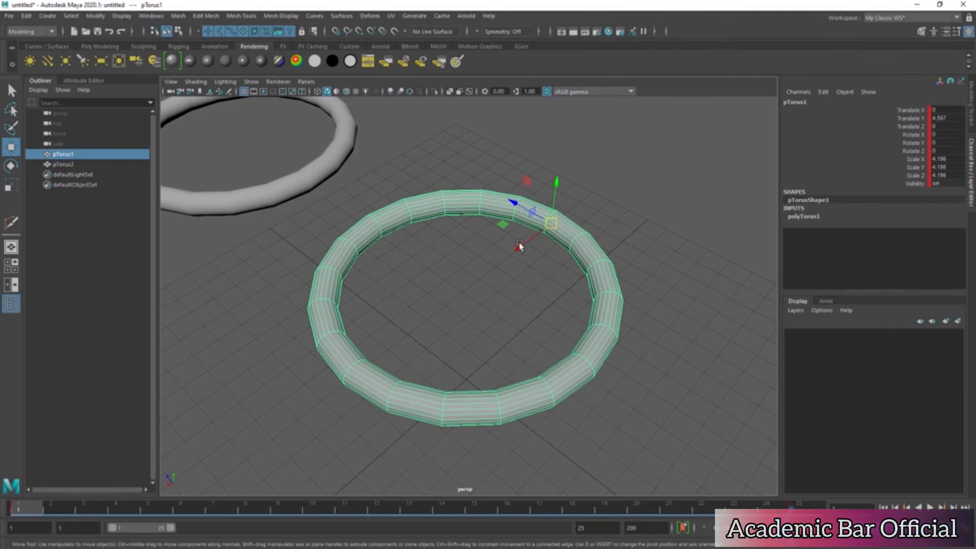
left_click_drag(519, 245, 484, 248, "alt")
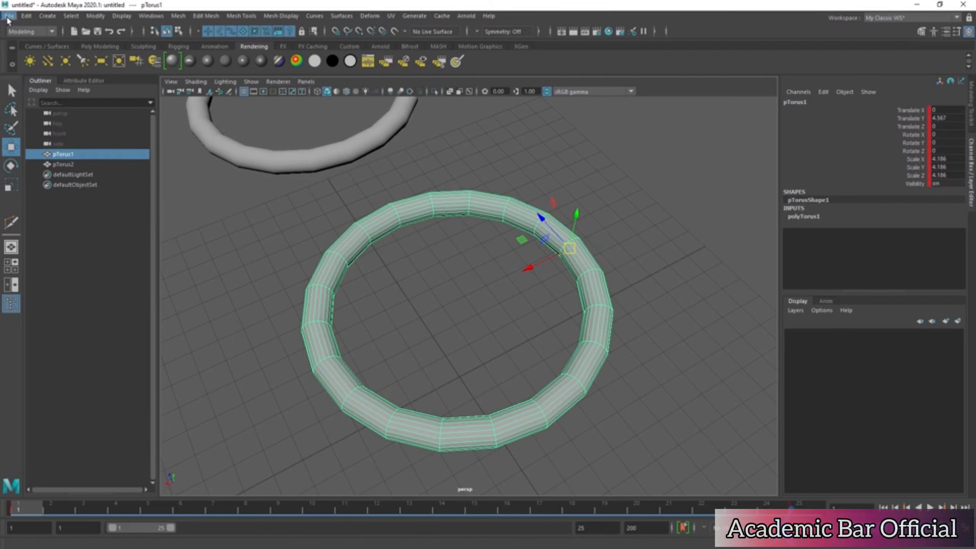
left_click(95, 16)
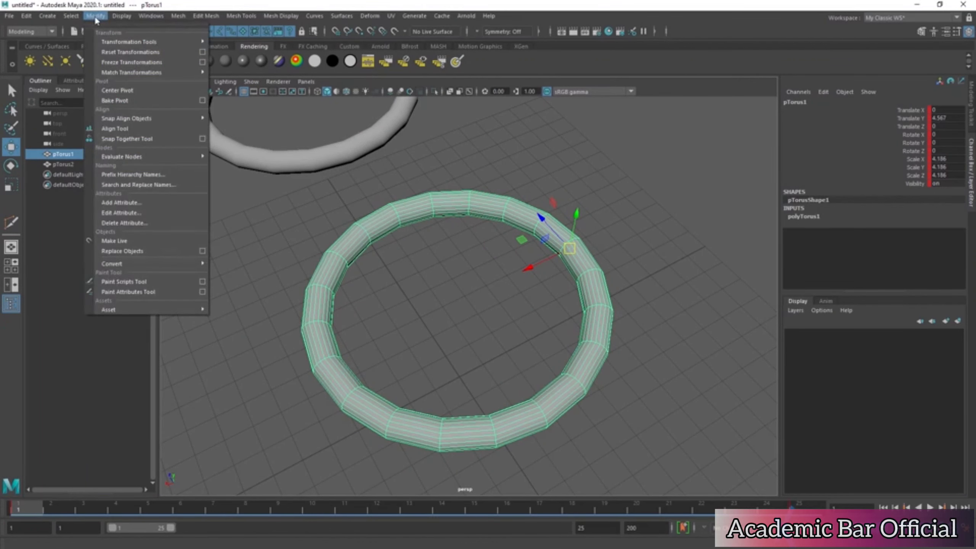
left_click(145, 89)
scroll(474, 208, "down", 5)
left_click_drag(384, 231, 479, 235, "alt")
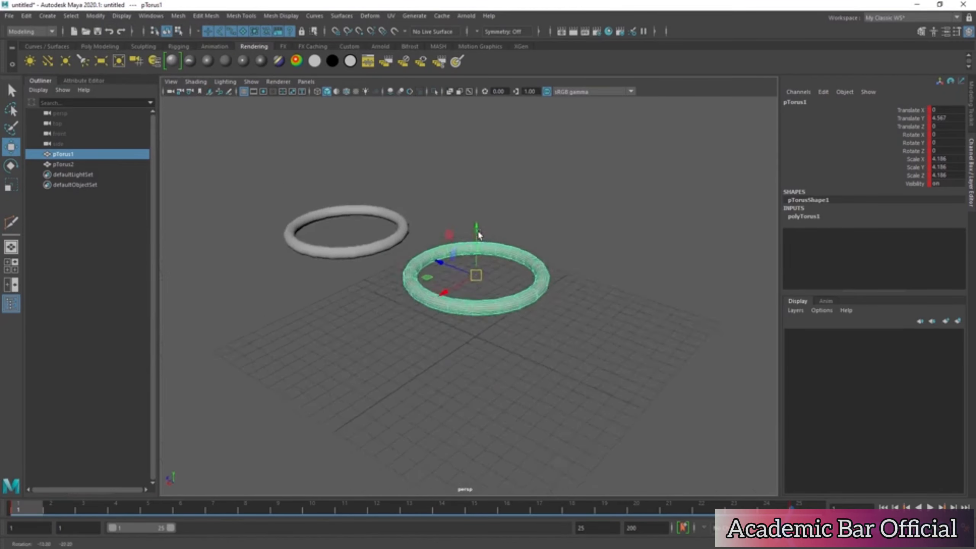
scroll(476, 269, "up", 3)
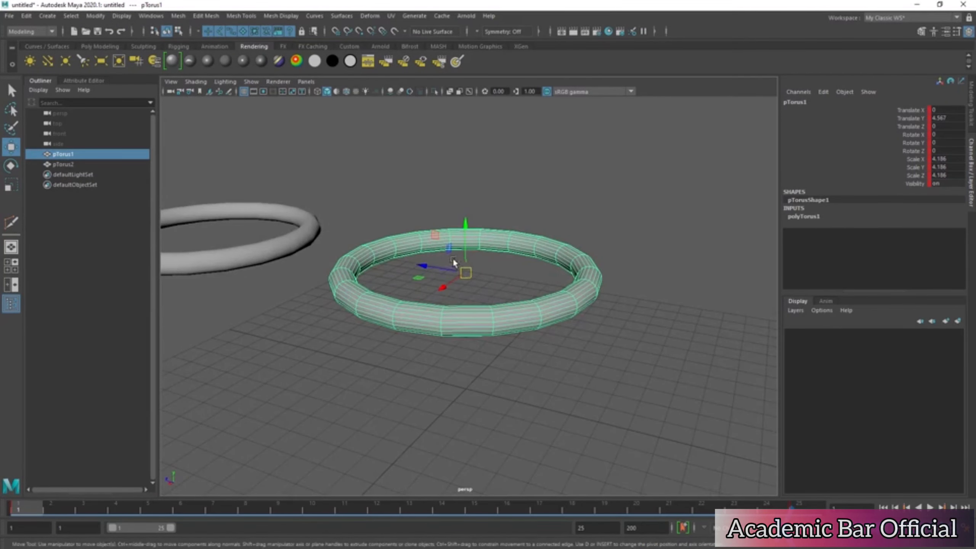
left_click_drag(490, 255, 465, 270, "alt")
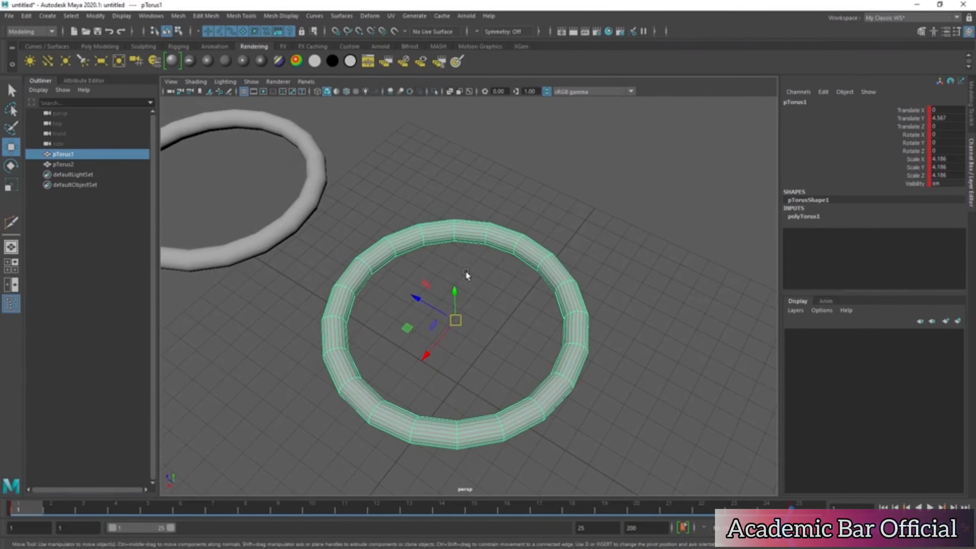